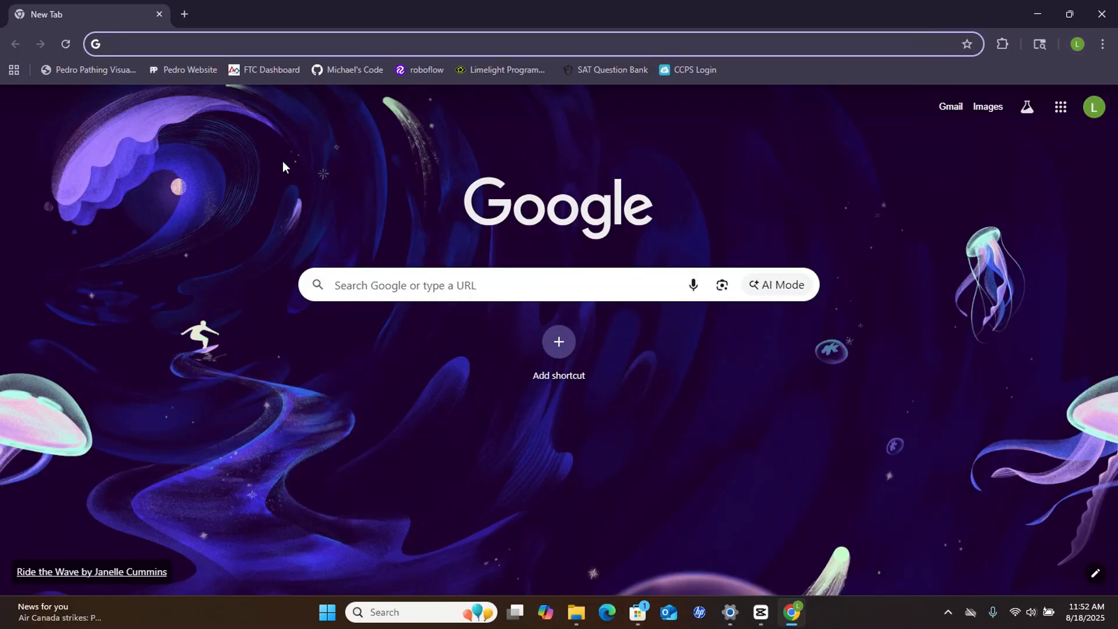
- Search Google for "android studio" and open the Android Developers download page for Android Studio
type("android studio")
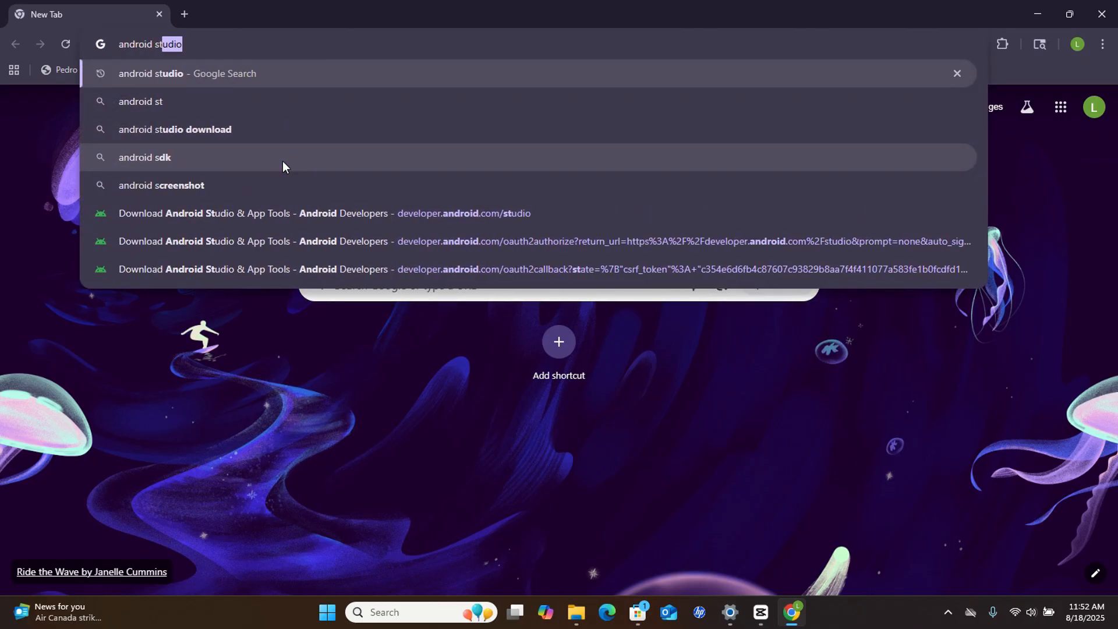
key("Return")
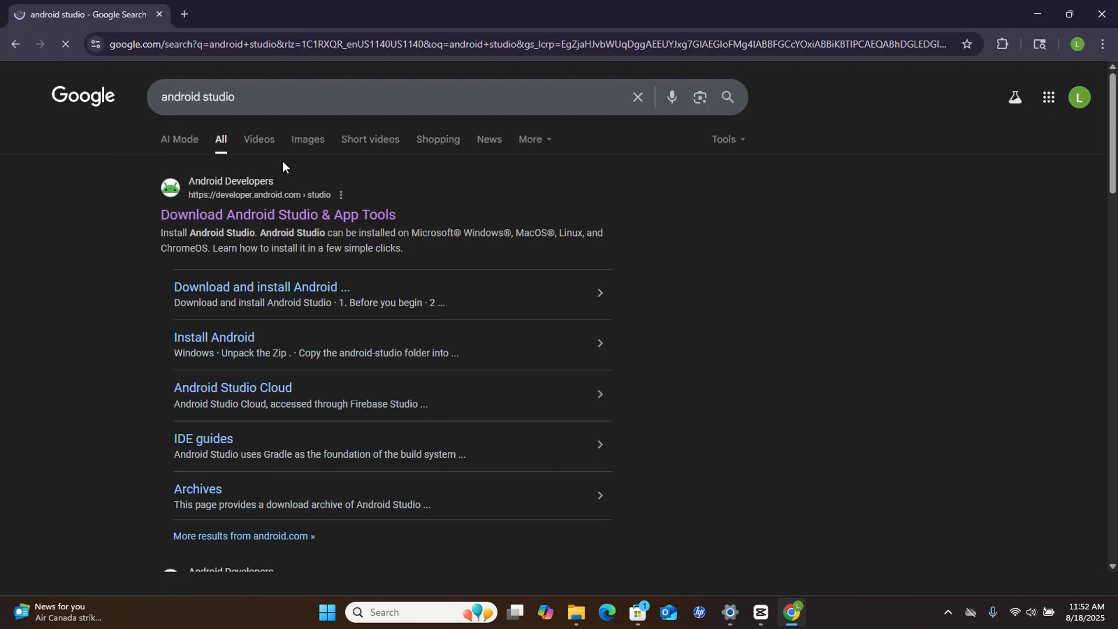
left_click(291, 216)
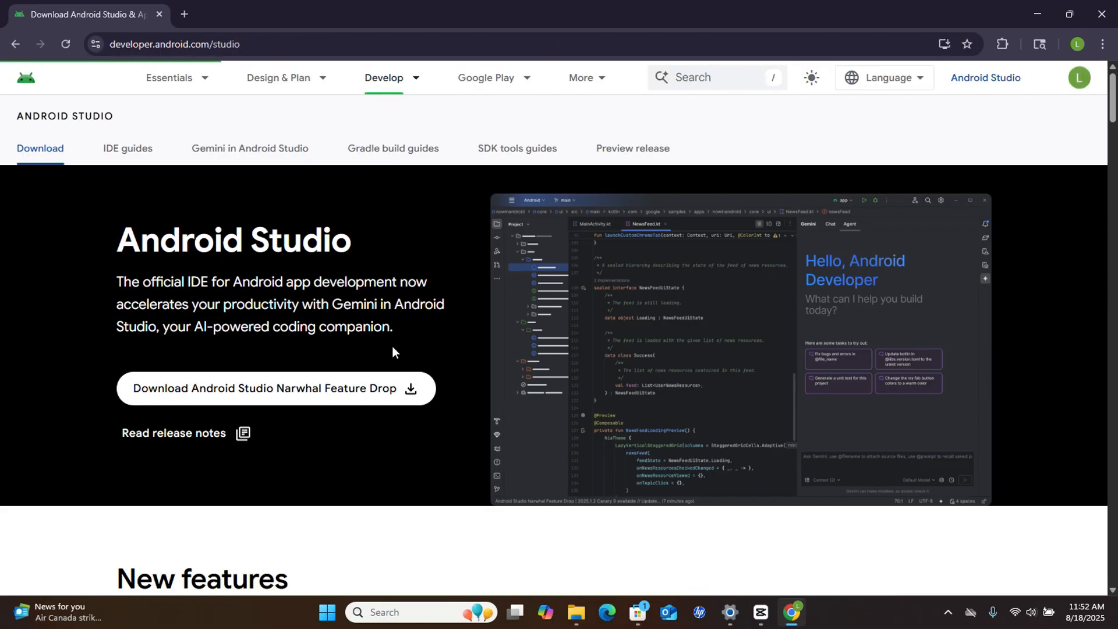
- Accept the terms and conditions, download Android Studio Narwhal Feature Drop 2025.1.2 for Windows, and dismiss the badge offer
left_click(412, 394)
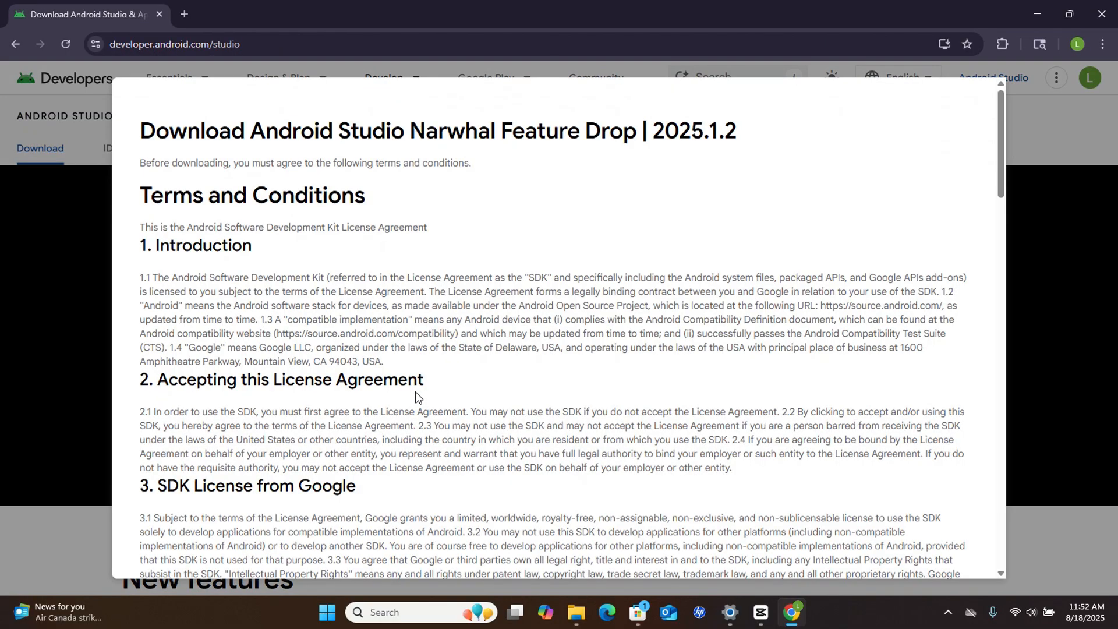
scroll(616, 390, "down", 20)
scroll(615, 389, "down", 5)
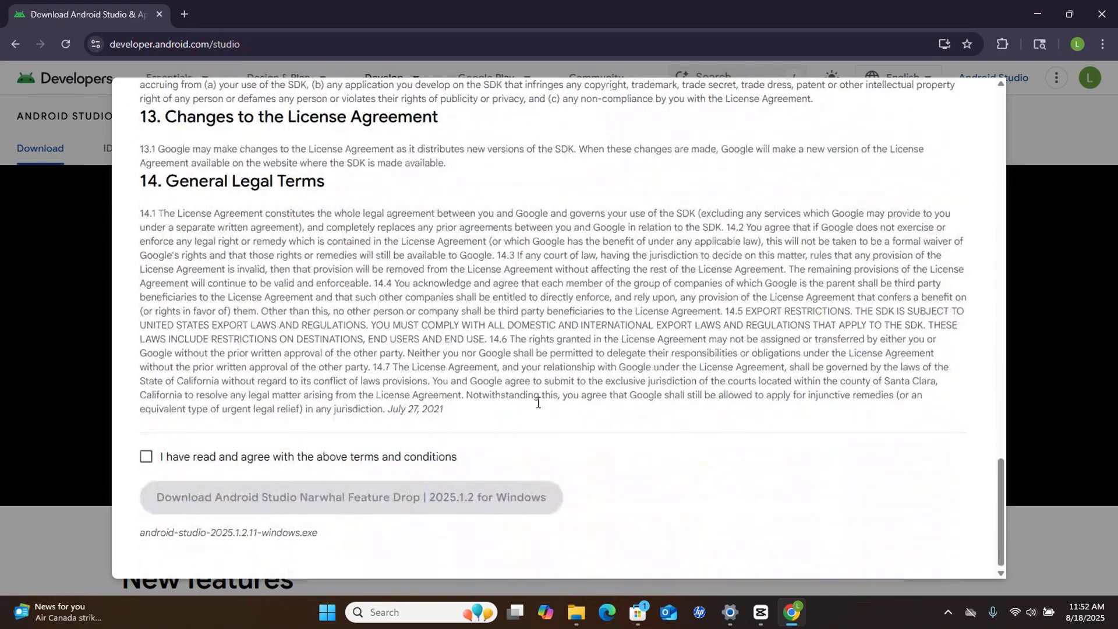
left_click(236, 458)
left_click(264, 501)
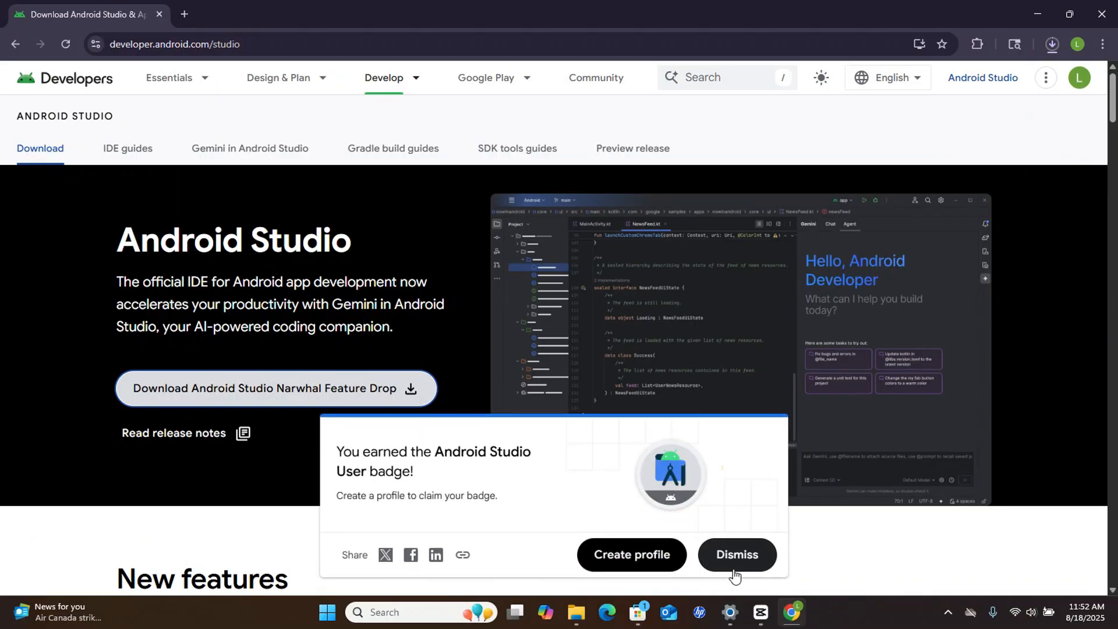
left_click(736, 574)
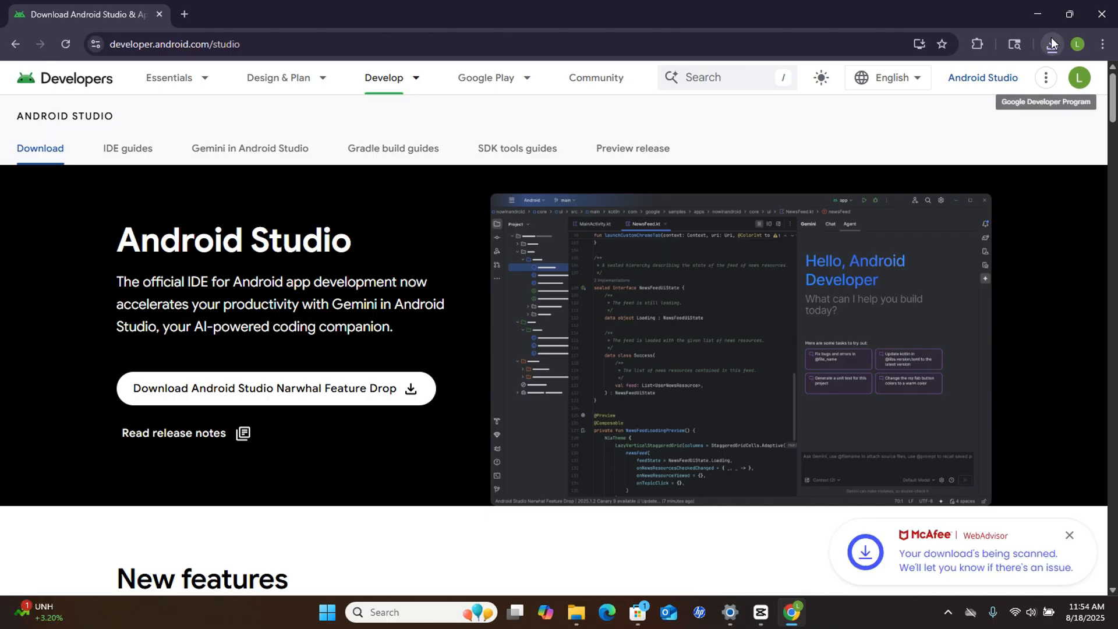
- Launch the downloaded android-studio-2025.1.2.11-windows.exe installer and allow it to make changes to the device
left_click(1052, 41)
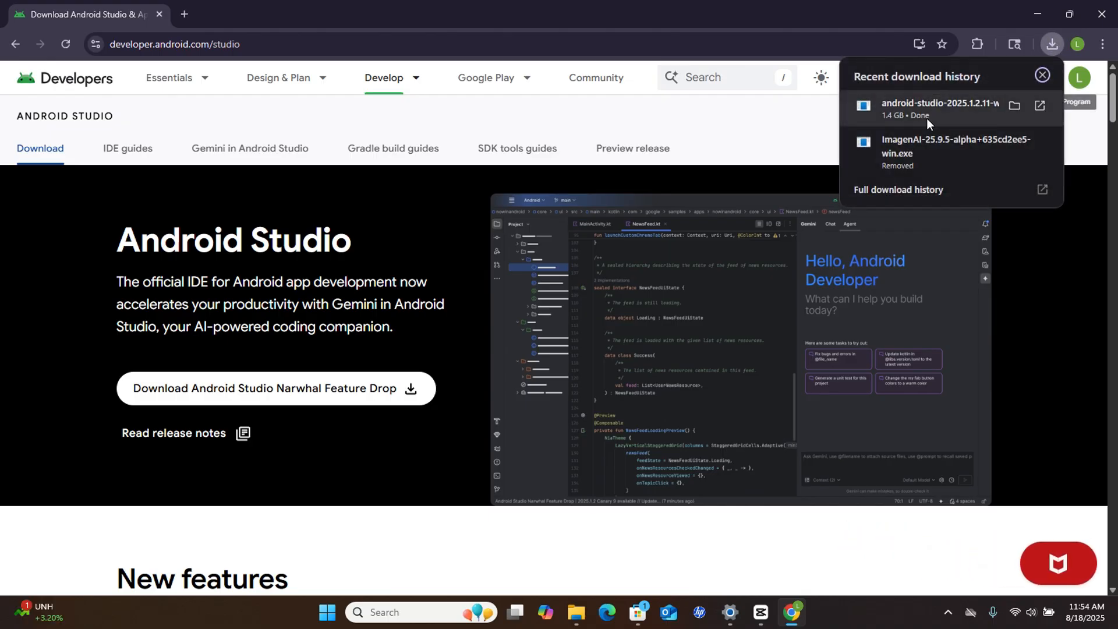
left_click(928, 108)
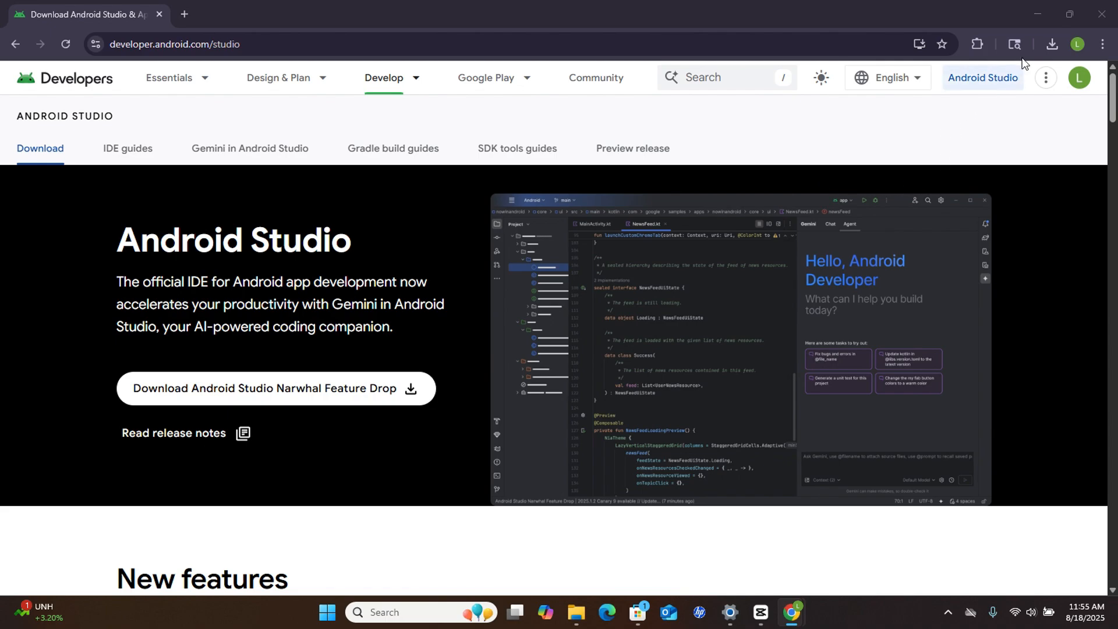
left_click(1029, 13)
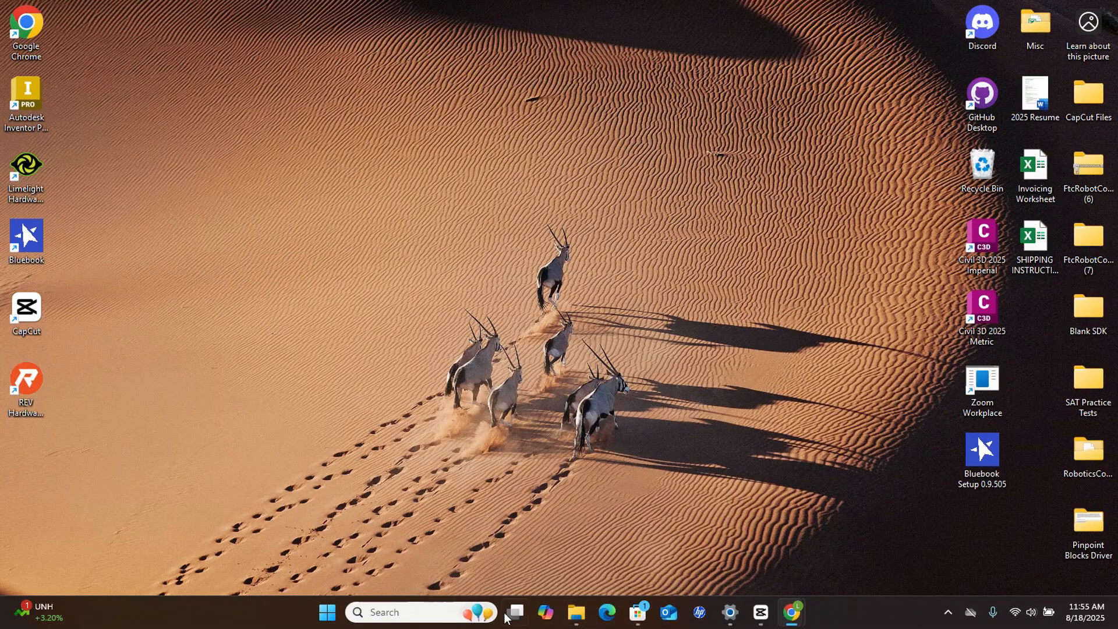
mouse_move(785, 623)
left_click(792, 543)
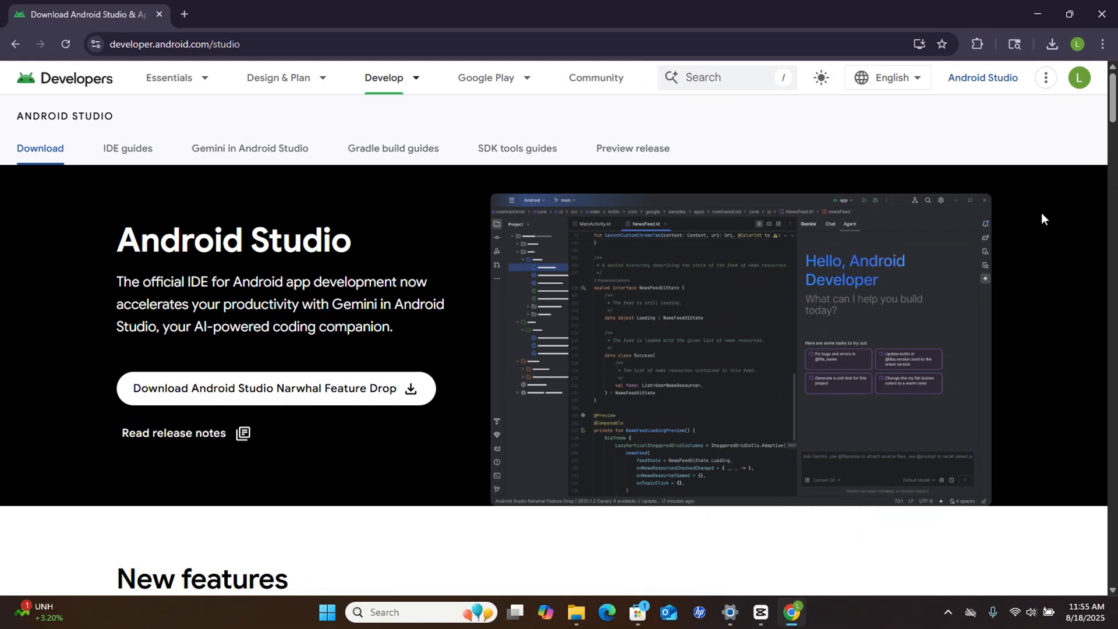
left_click(1052, 44)
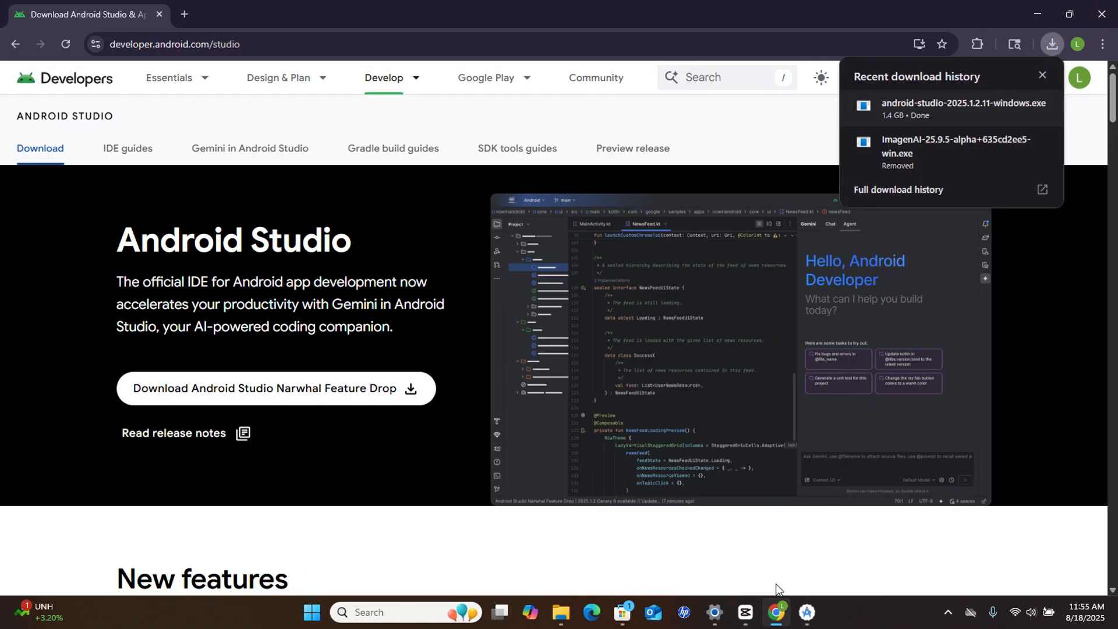
left_click(778, 513)
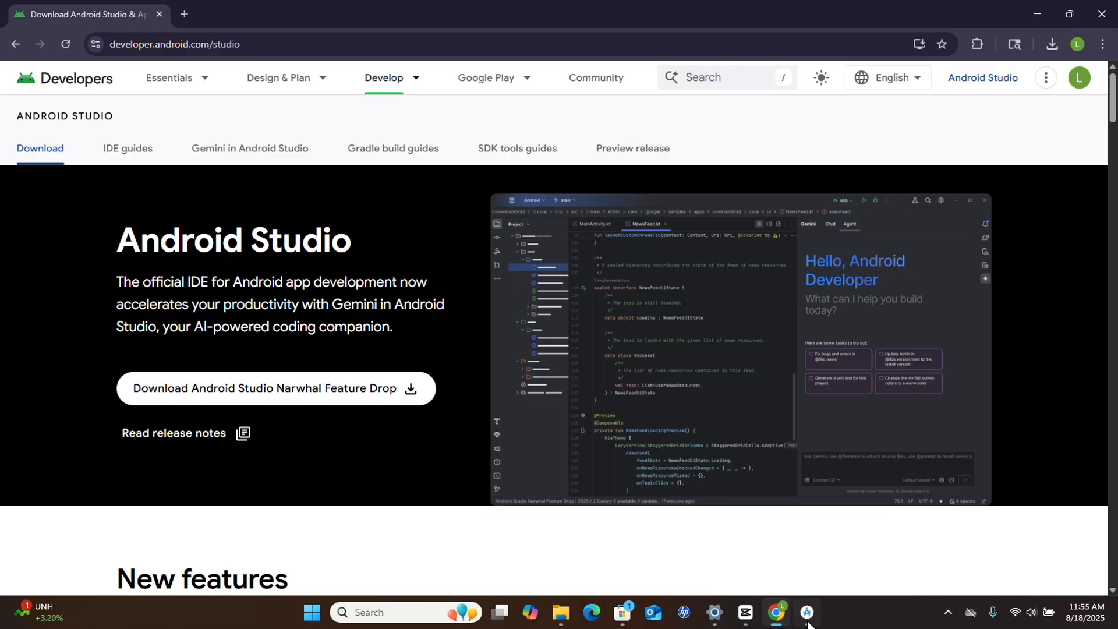
left_click(808, 621)
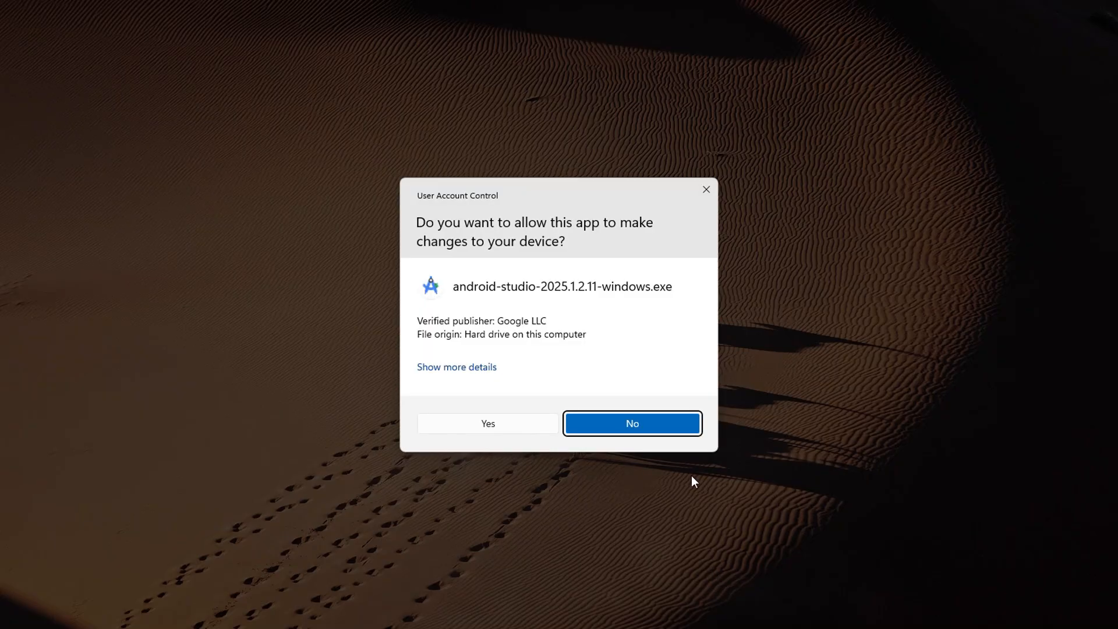
left_click(461, 427)
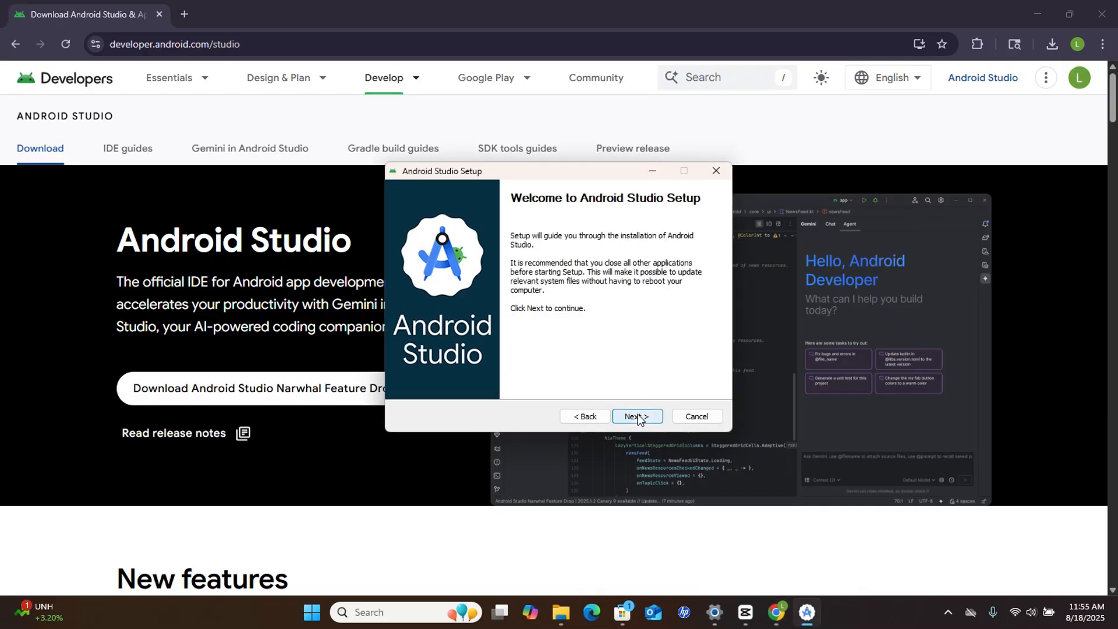
- Install Android Studio with the default components in C:\Program Files\Android\Android Studio, and finish setup with Start Android Studio enabled
left_click(639, 417)
left_click(639, 417)
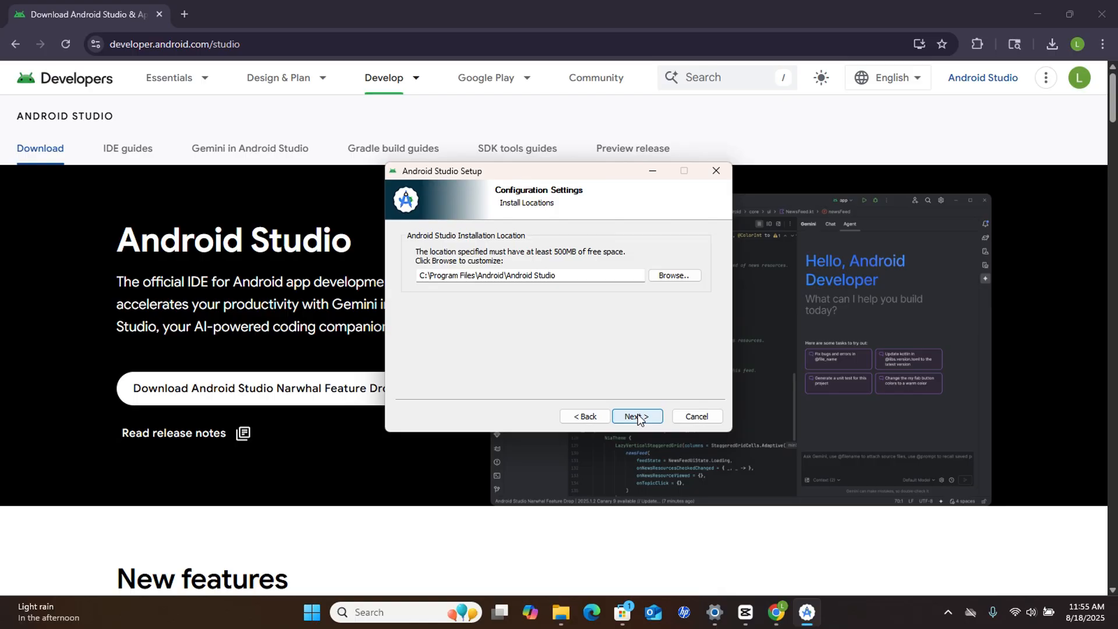
left_click(638, 416)
left_click(638, 416)
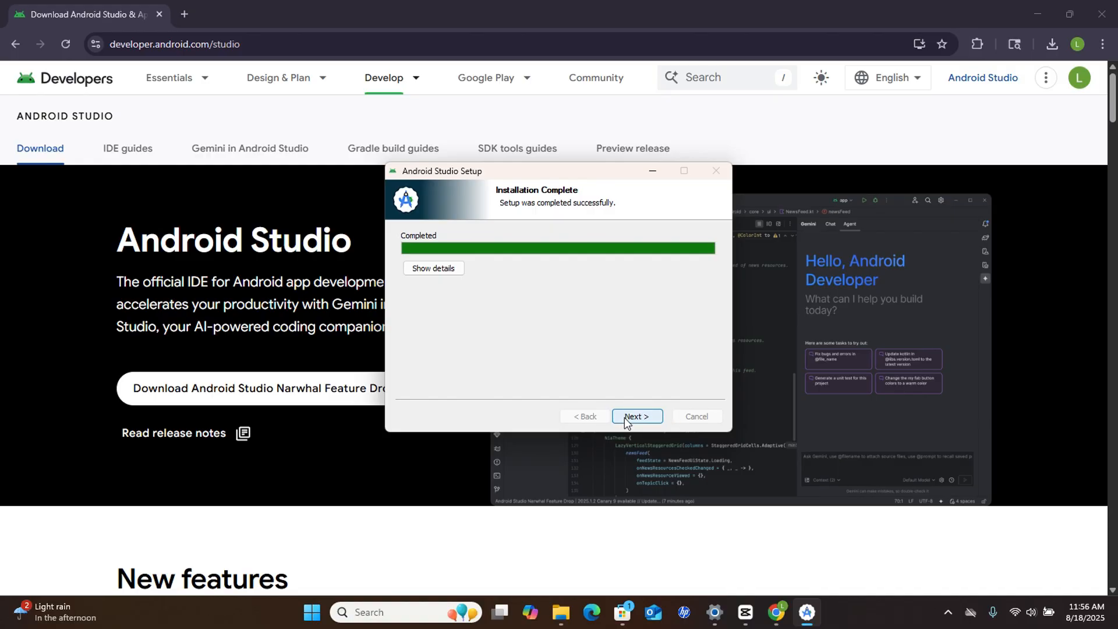
left_click(625, 417)
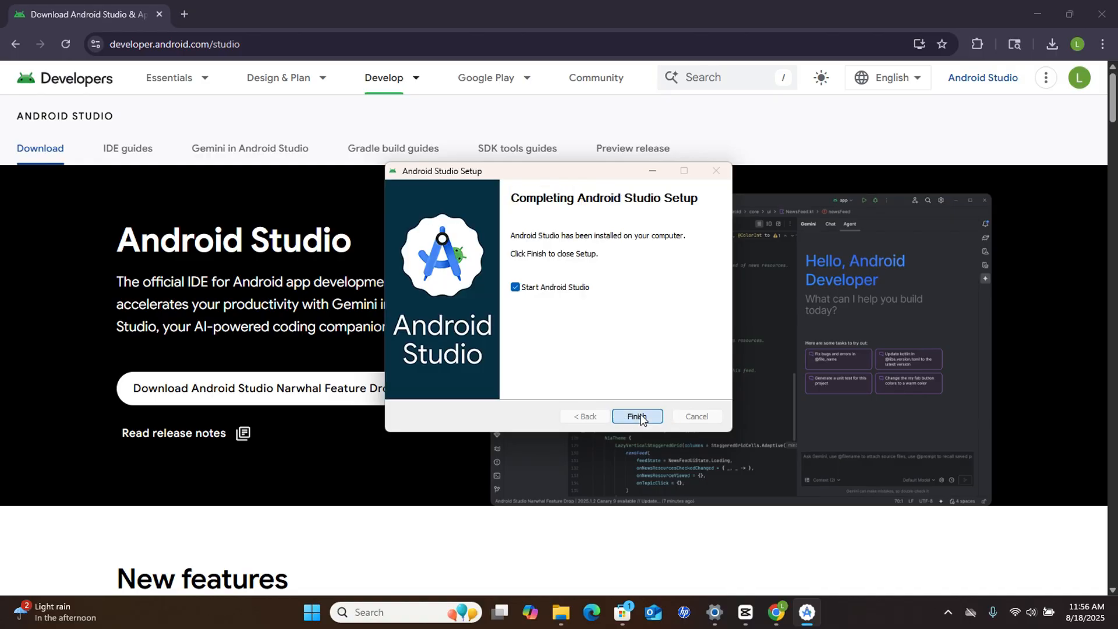
left_click(640, 416)
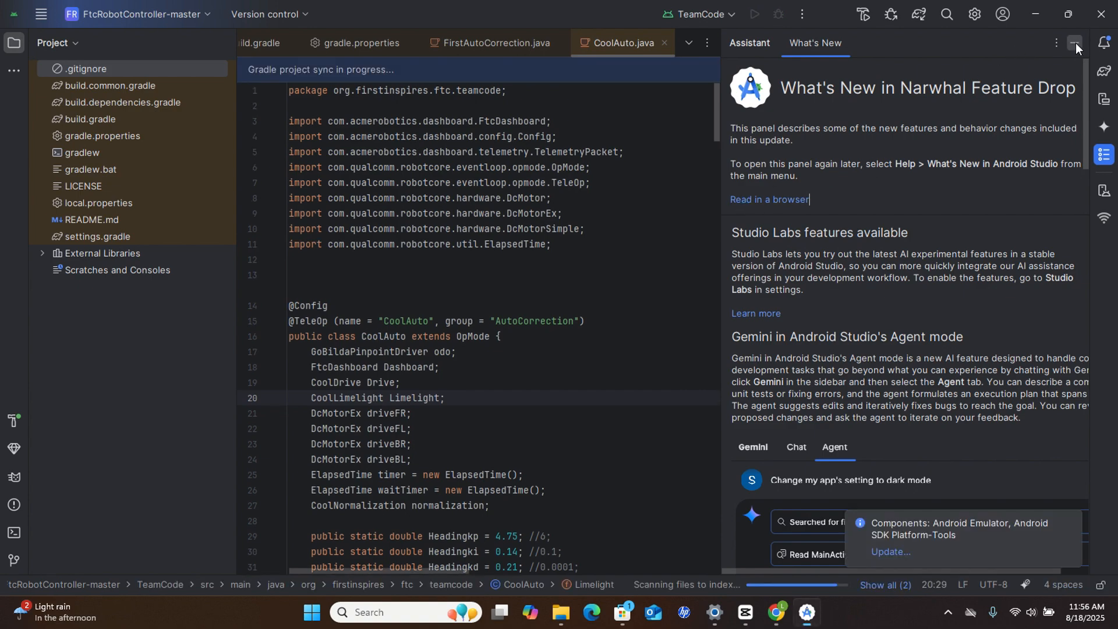
- Close the What's New panel and return to the CoolAuto.java code while the Gradle project loads
left_click(1076, 43)
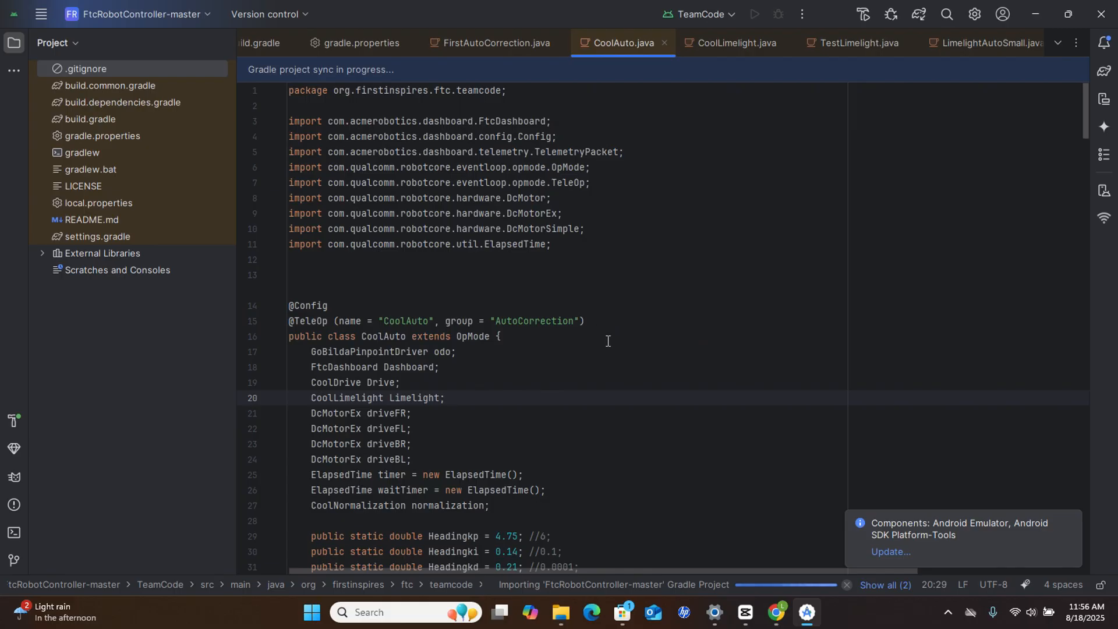
left_click(631, 347)
left_click(630, 305)
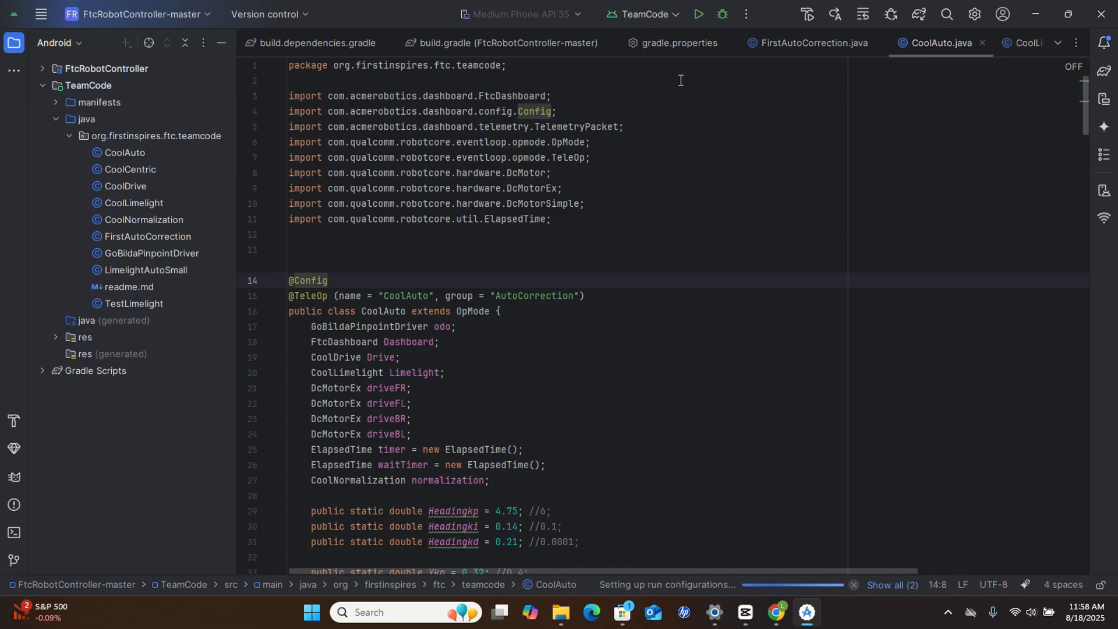
left_click(680, 145)
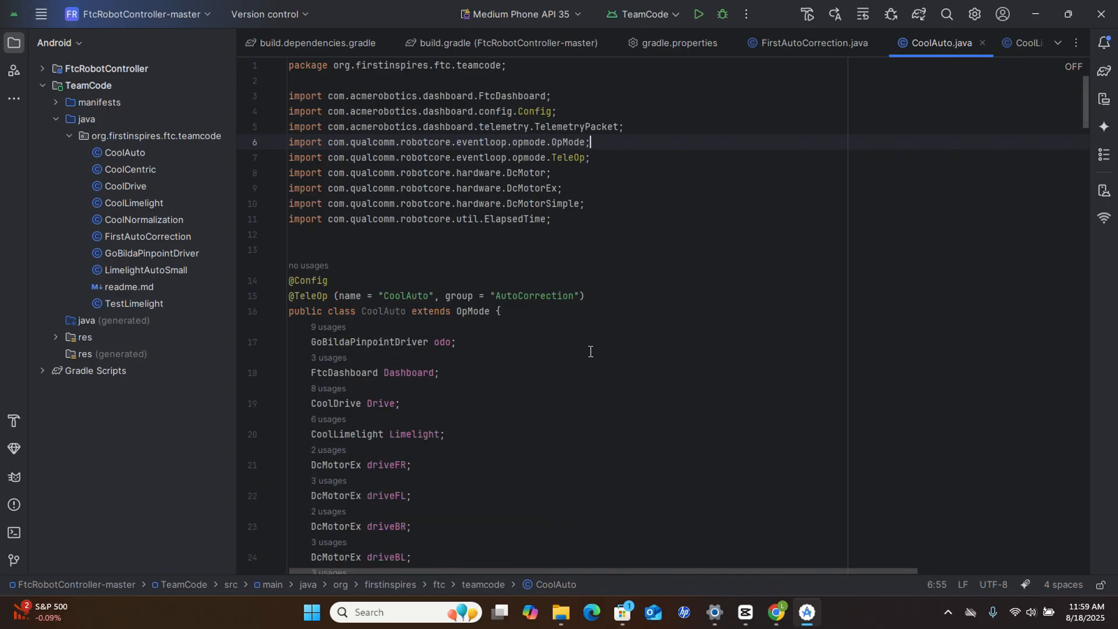
- Examine the CoolAuto and CoolCentric classes in the TeamCode package, reading CoolAuto from its field declarations to the init method
scroll(587, 349, "down", 2)
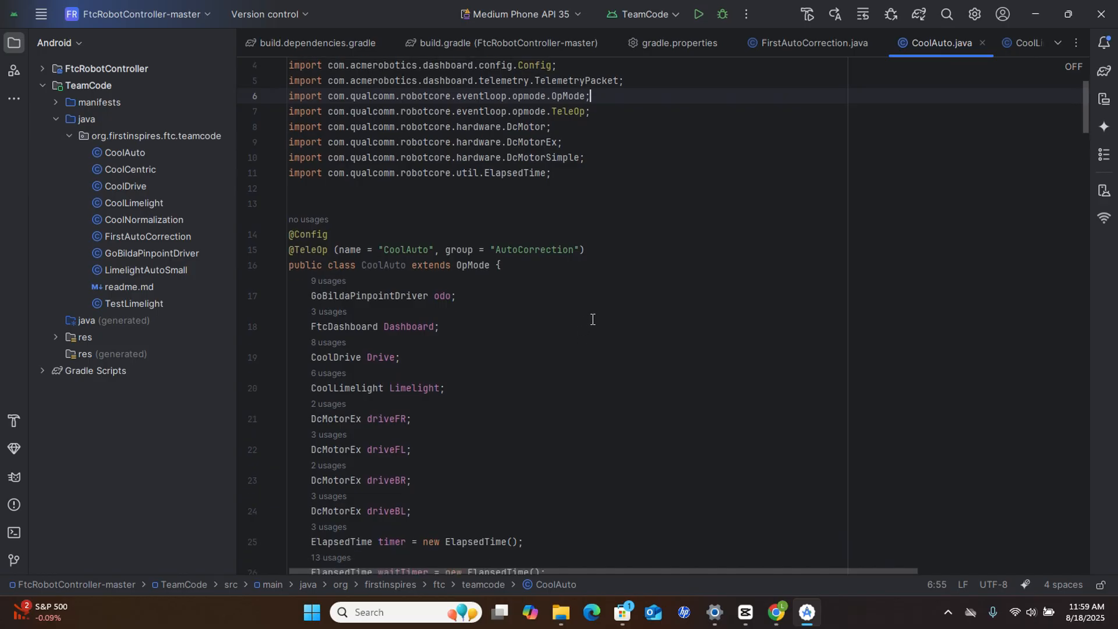
scroll(593, 320, "up", 2)
left_click(489, 267)
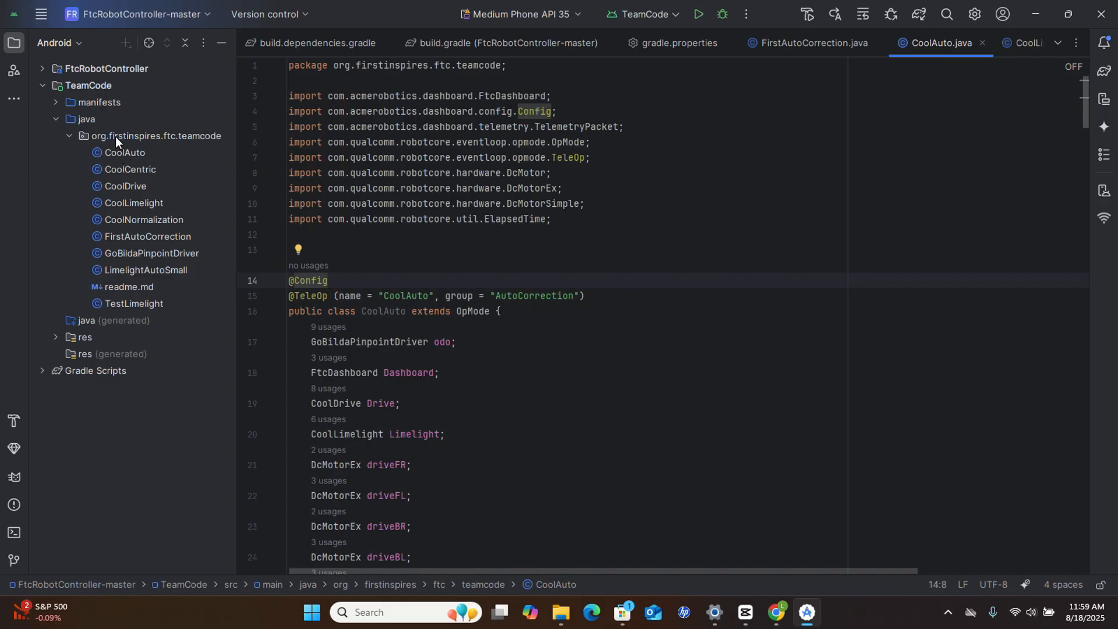
double_click(133, 150)
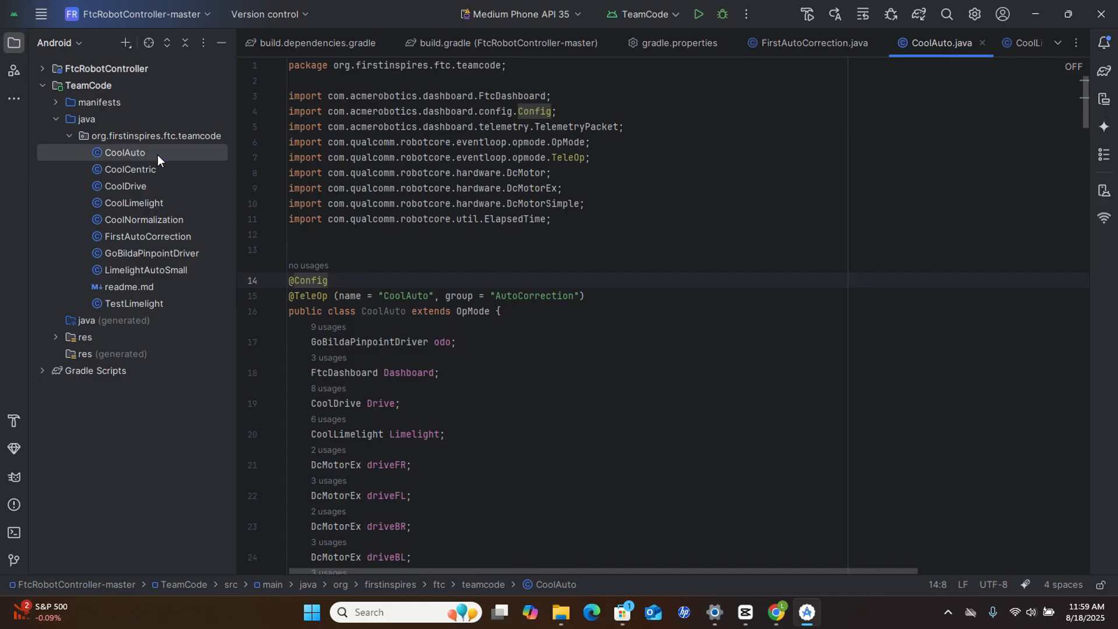
double_click(170, 168)
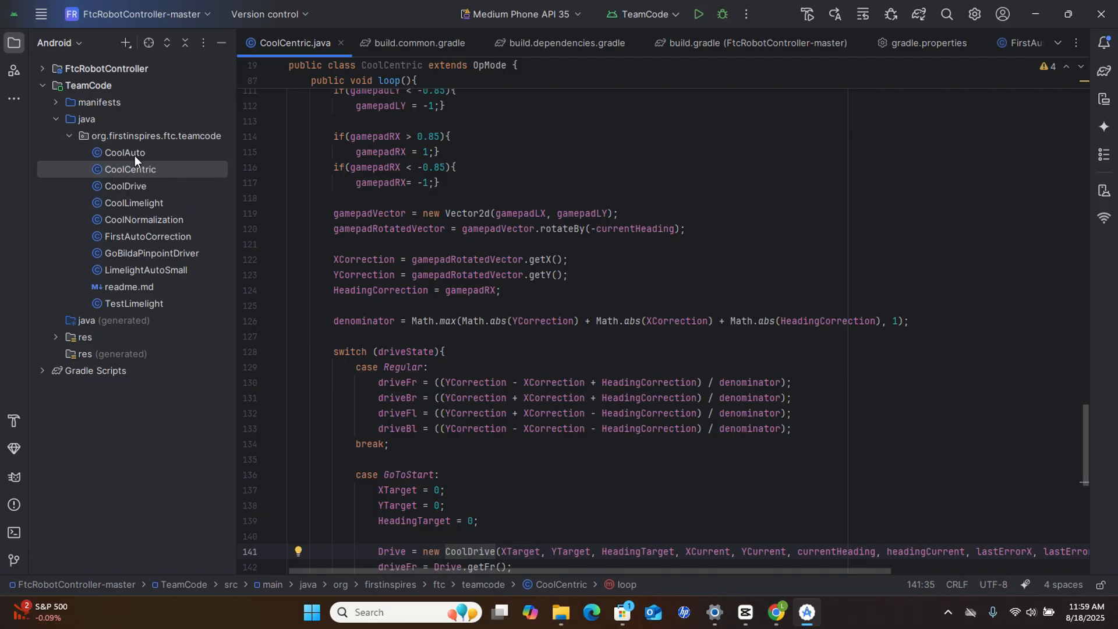
double_click(156, 150)
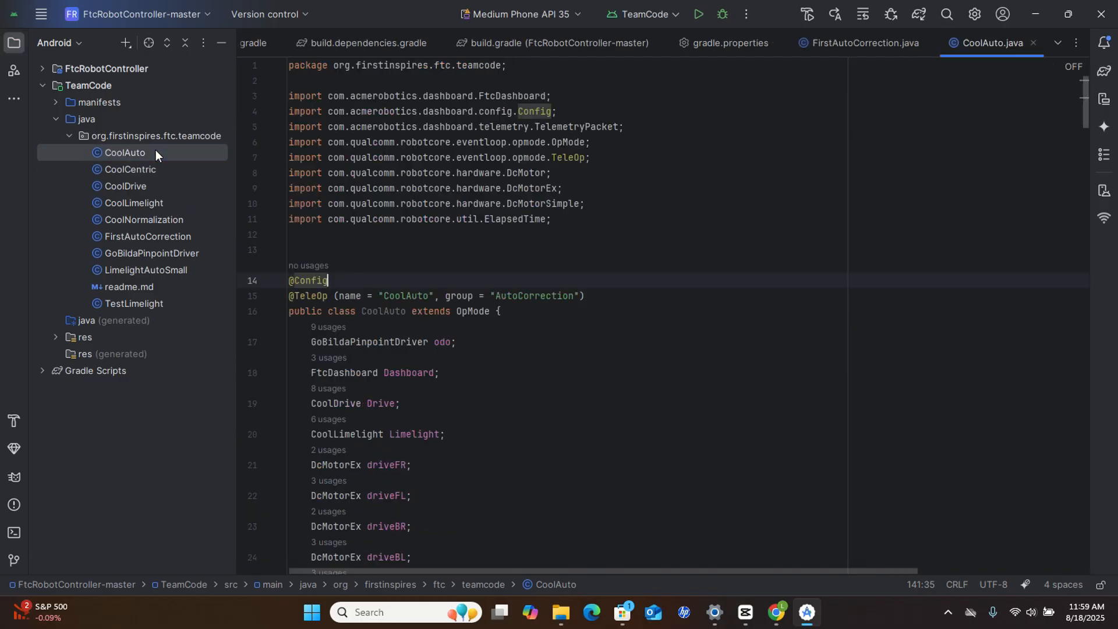
scroll(525, 363, "down", 10)
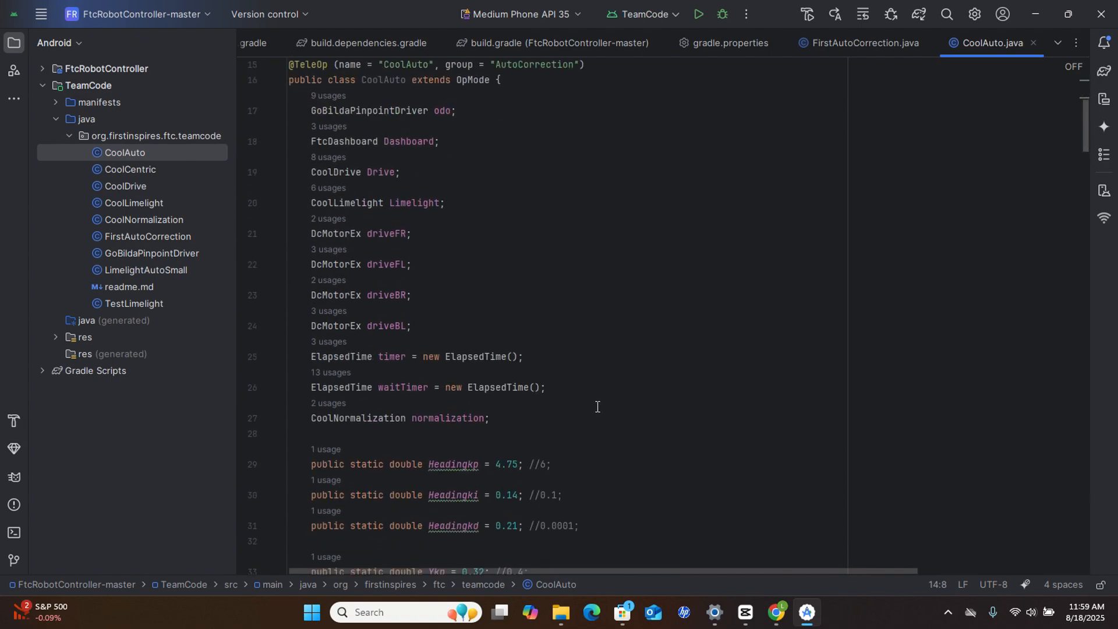
left_click(505, 324)
scroll(524, 364, "down", 5)
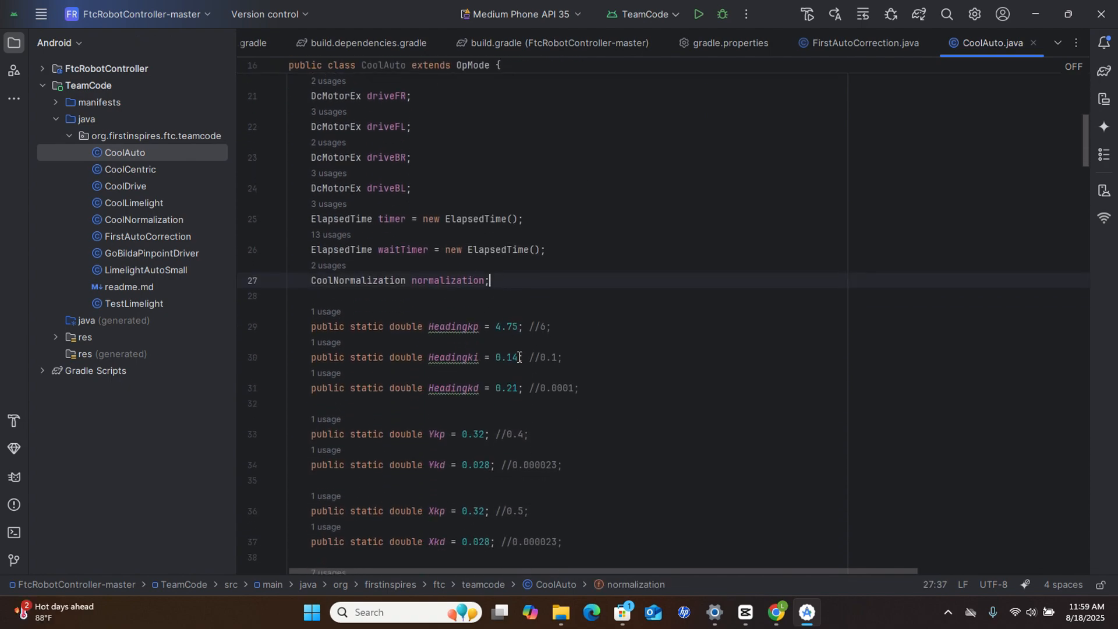
scroll(528, 373, "down", 5)
scroll(528, 381, "down", 6)
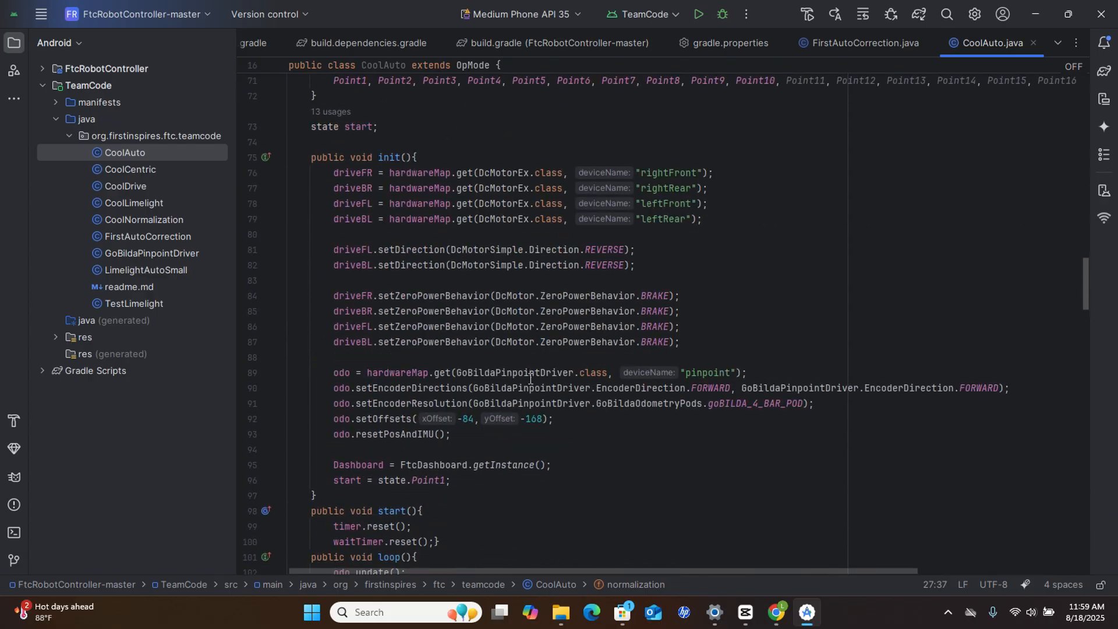
- Insert the invalid test text "asdfasd" on a new line below the driveBL zero power behavior statement in CoolAuto's init method
left_click(702, 341)
key("Return")
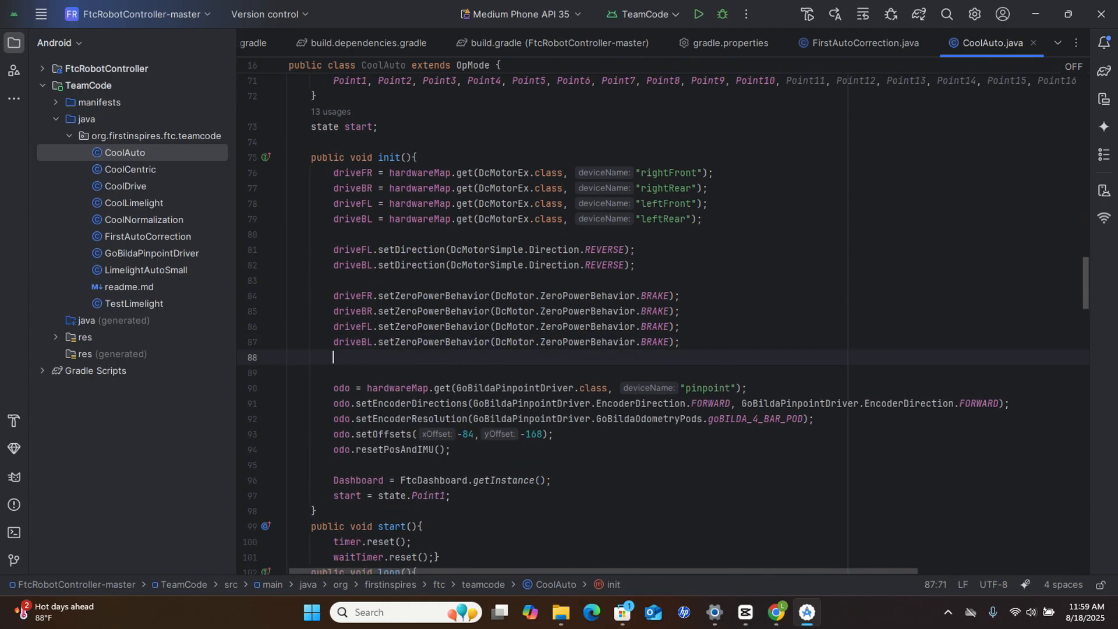
type("asdfasd")
left_click(768, 255)
left_click(357, 358)
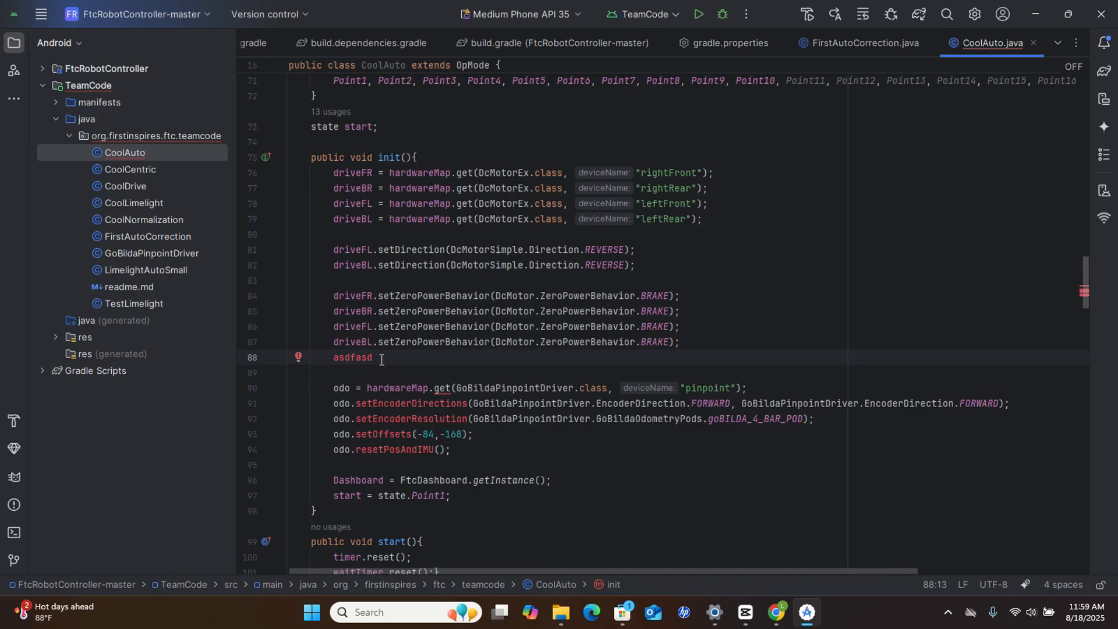
- Delete the "asdfasd" test text and its extra line from CoolAuto's init method
left_click_drag(381, 359, 248, 380)
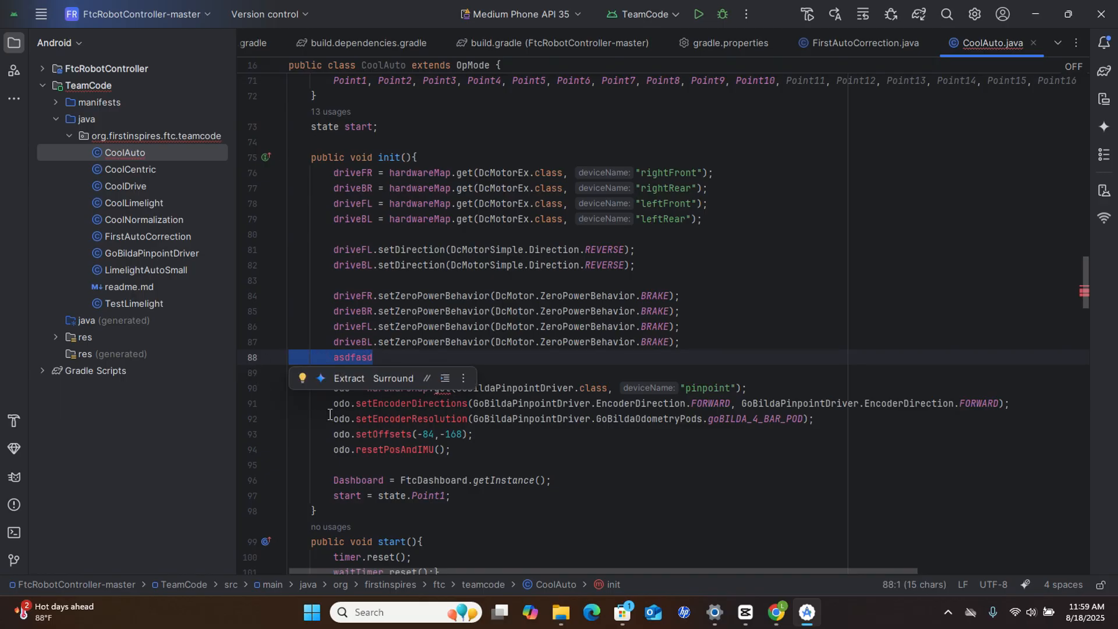
key("BackSpace")
key("BackSpace")
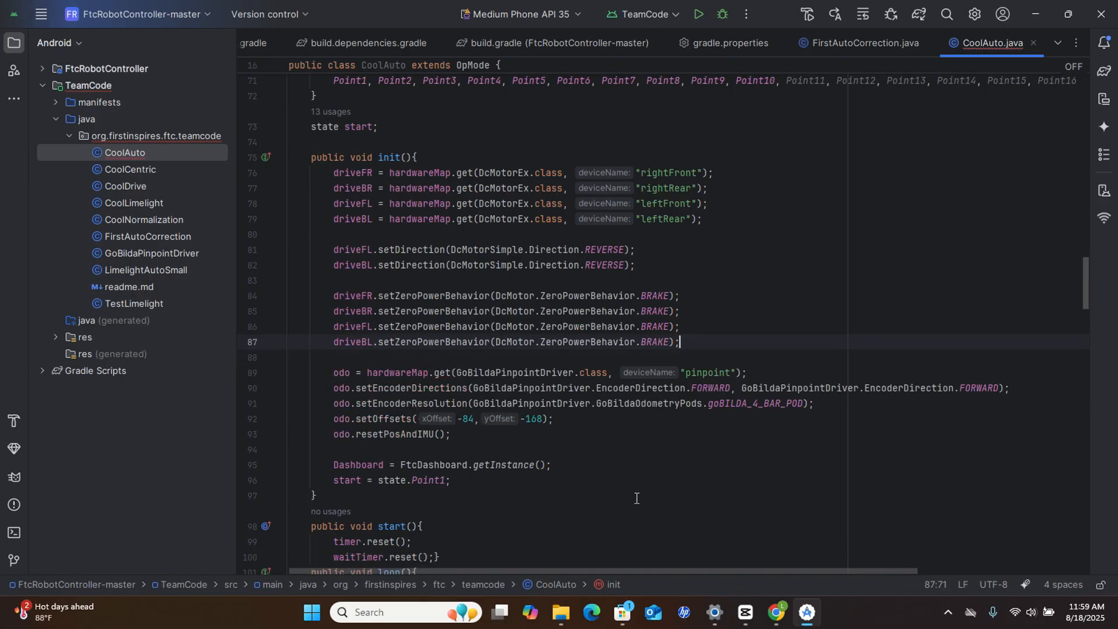
left_click(658, 484)
scroll(665, 476, "up", 20)
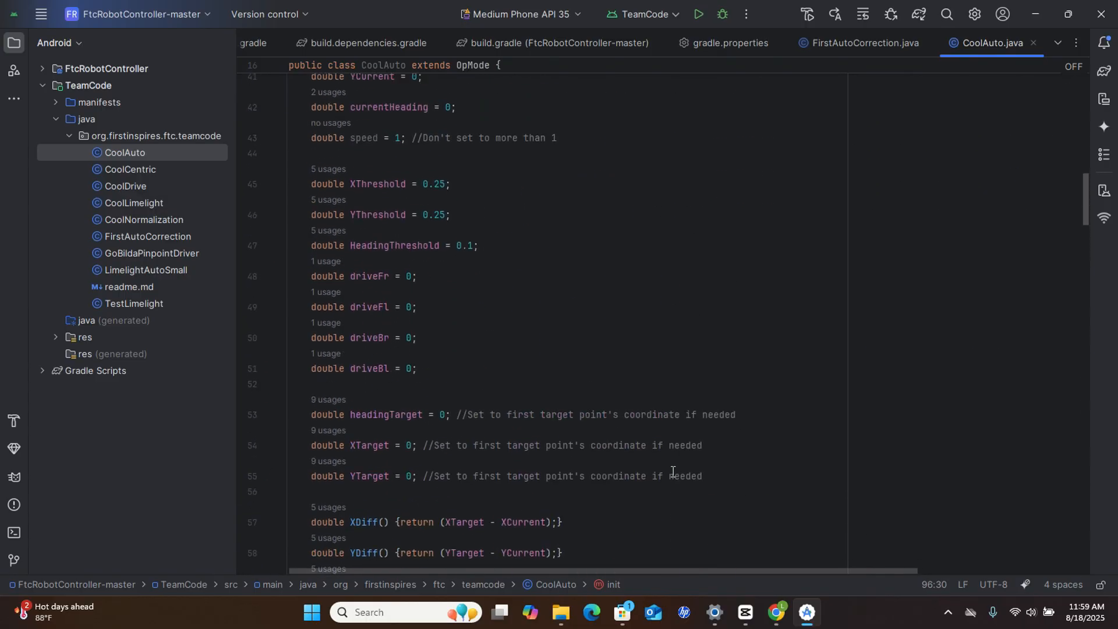
- Leave the CoolAuto code and switch to Google Chrome using the Personal profile
scroll(674, 471, "up", 8)
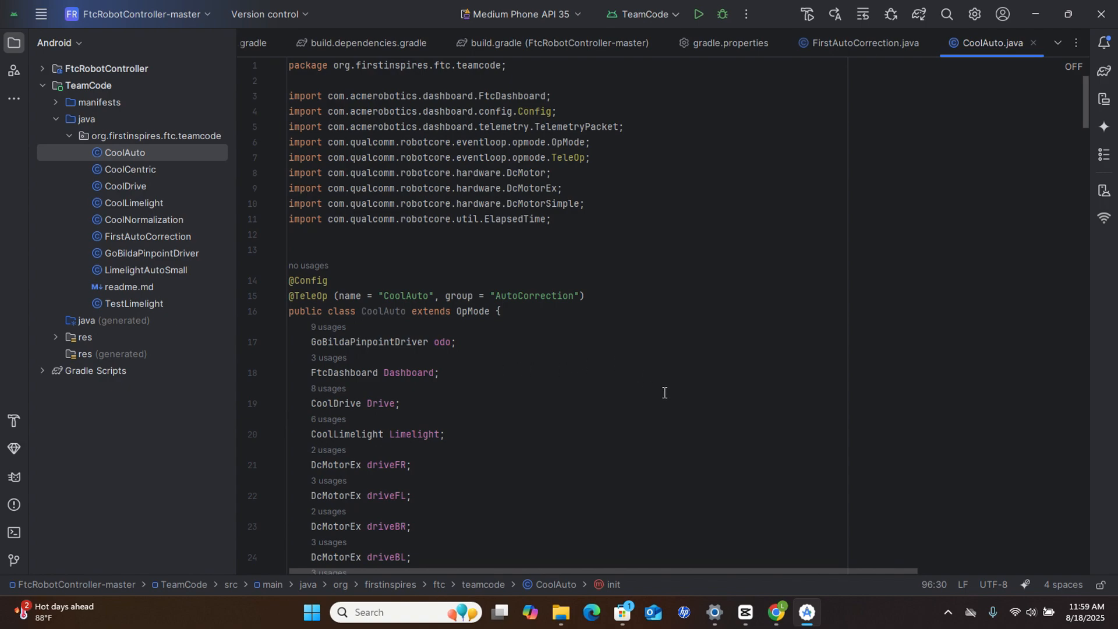
left_click(1034, 17)
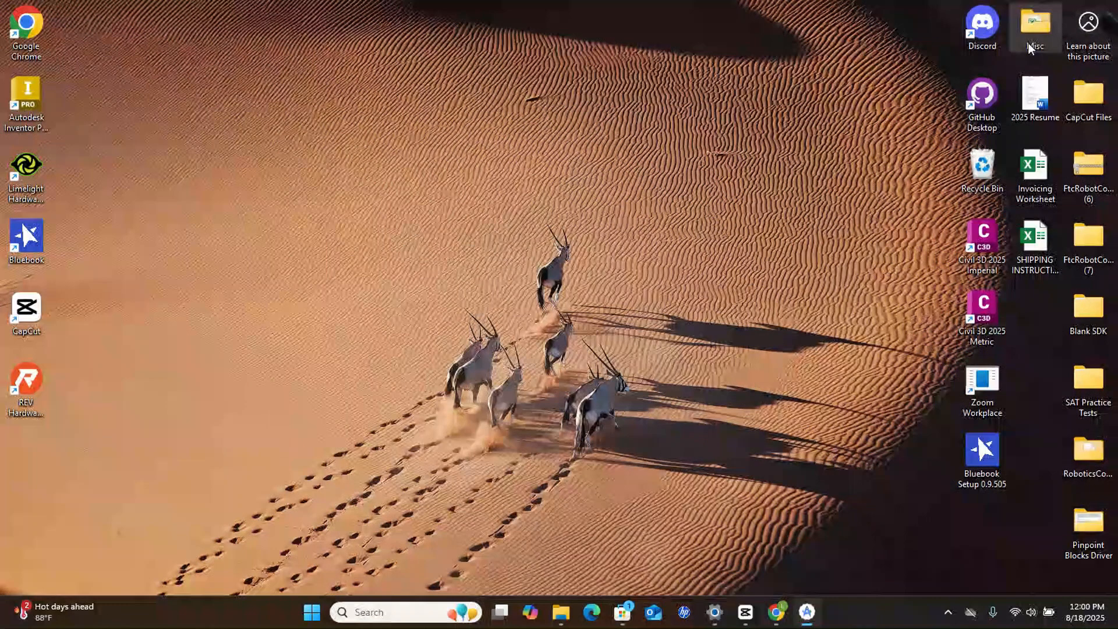
double_click(35, 40)
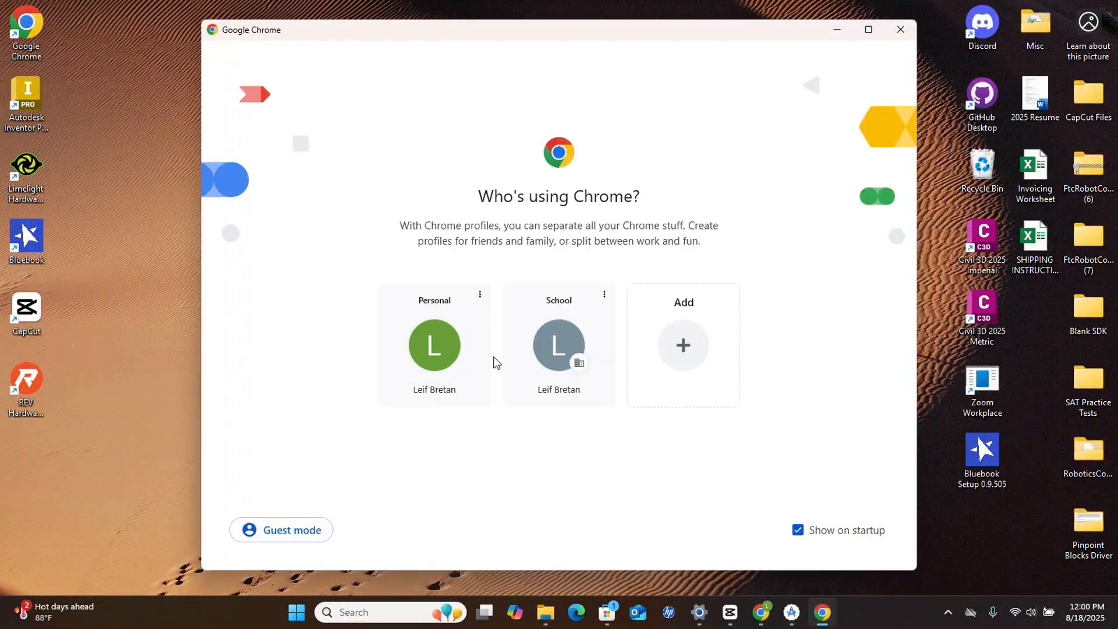
left_click(452, 377)
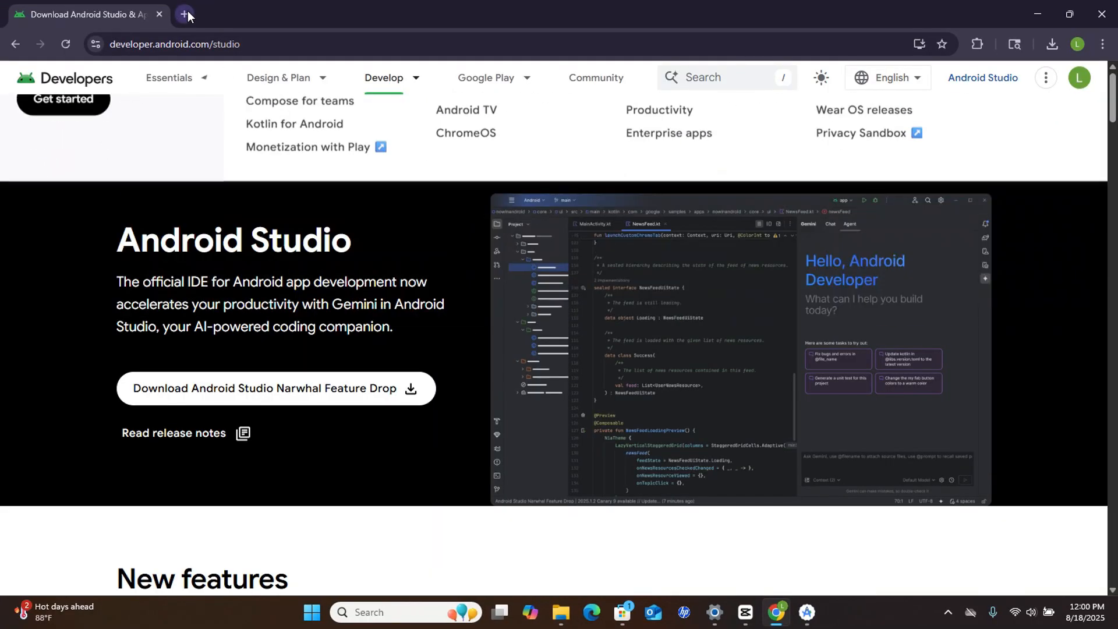
- Search the web for "ftc sdk" in a new tab and open the FIRST-Tech-Challenge/FtcRobotController repository on GitHub
left_click(184, 14)
type("ftc sdk")
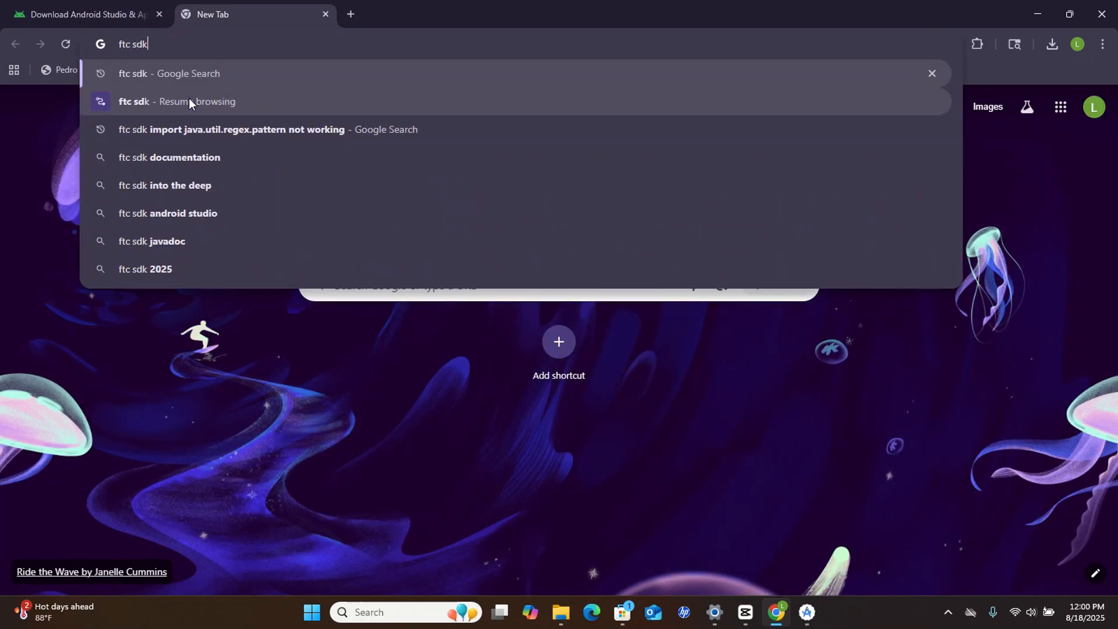
key("Return")
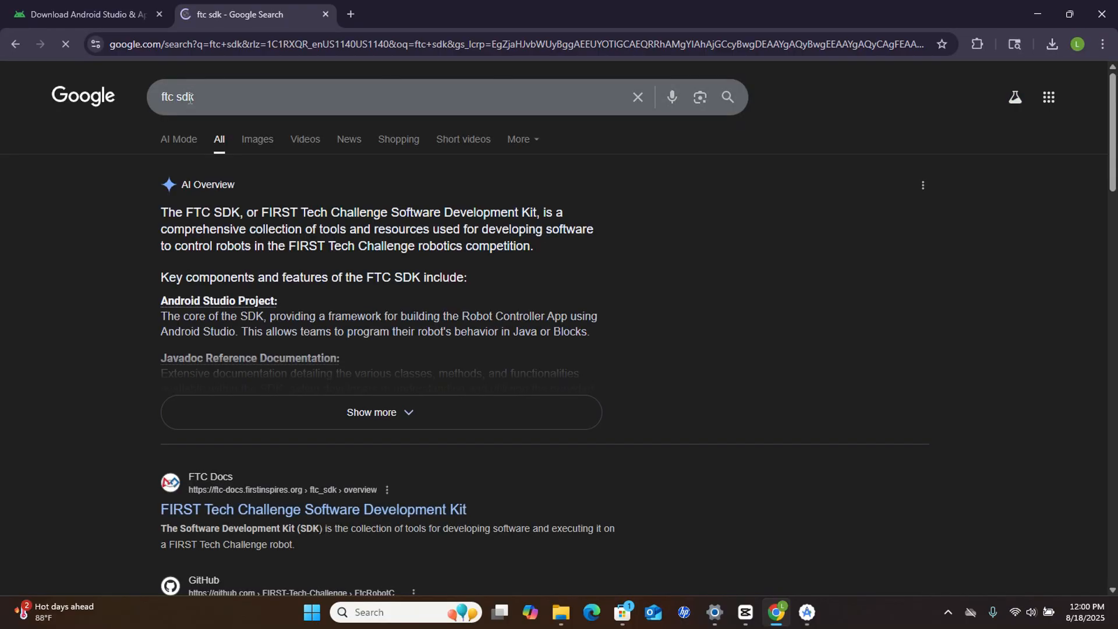
scroll(243, 417, "down", 3)
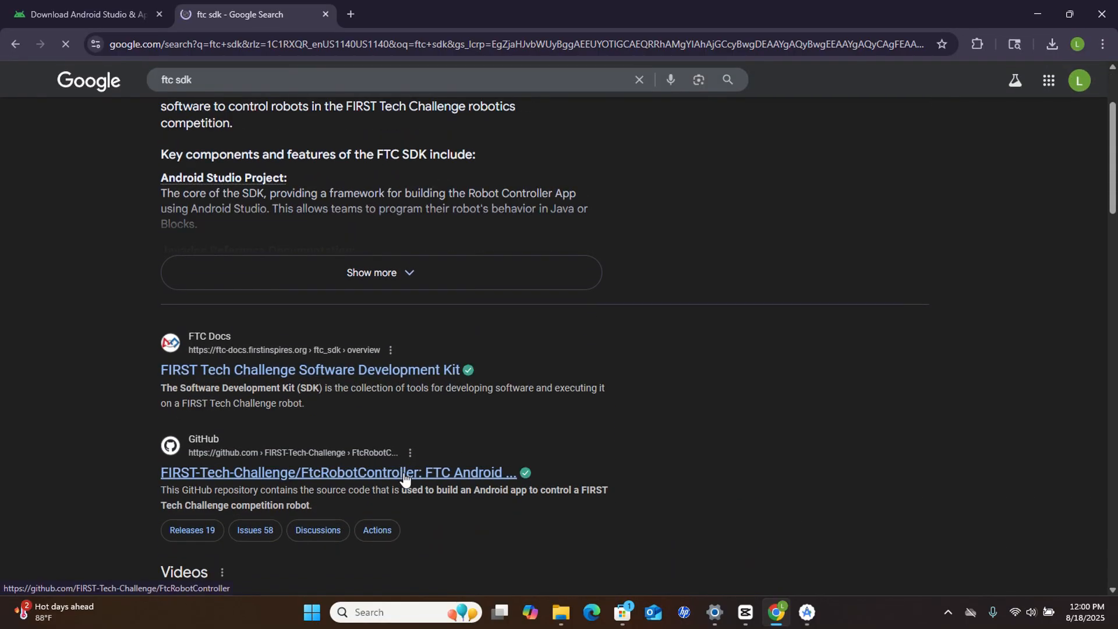
left_click(455, 473)
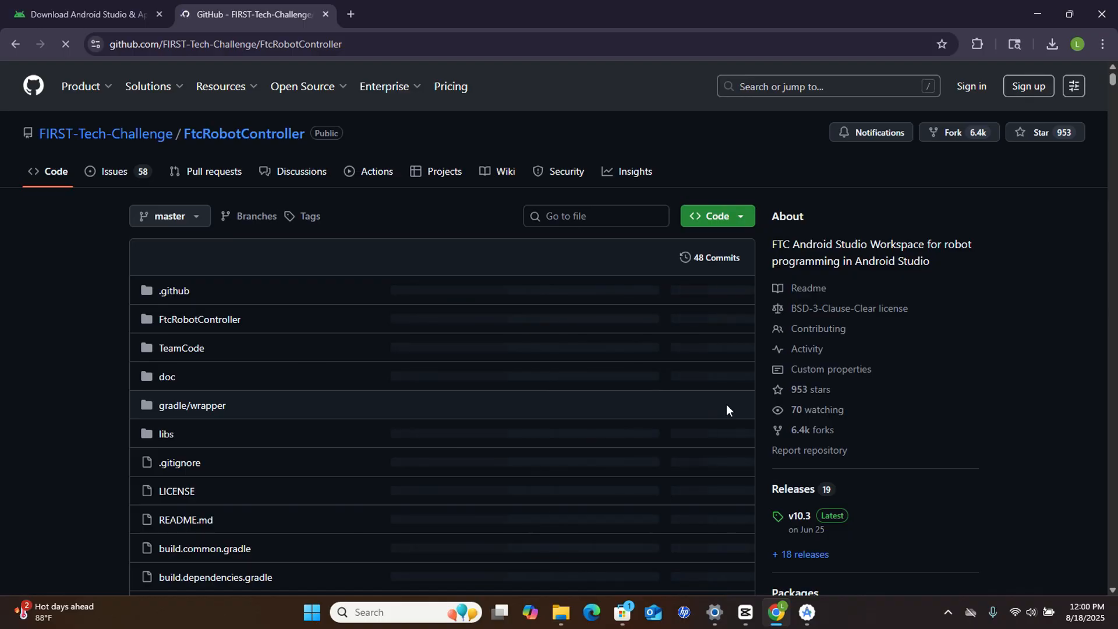
- Download the FtcRobotController repository as a ZIP archive and locate the archive in the Downloads folder
left_click(741, 222)
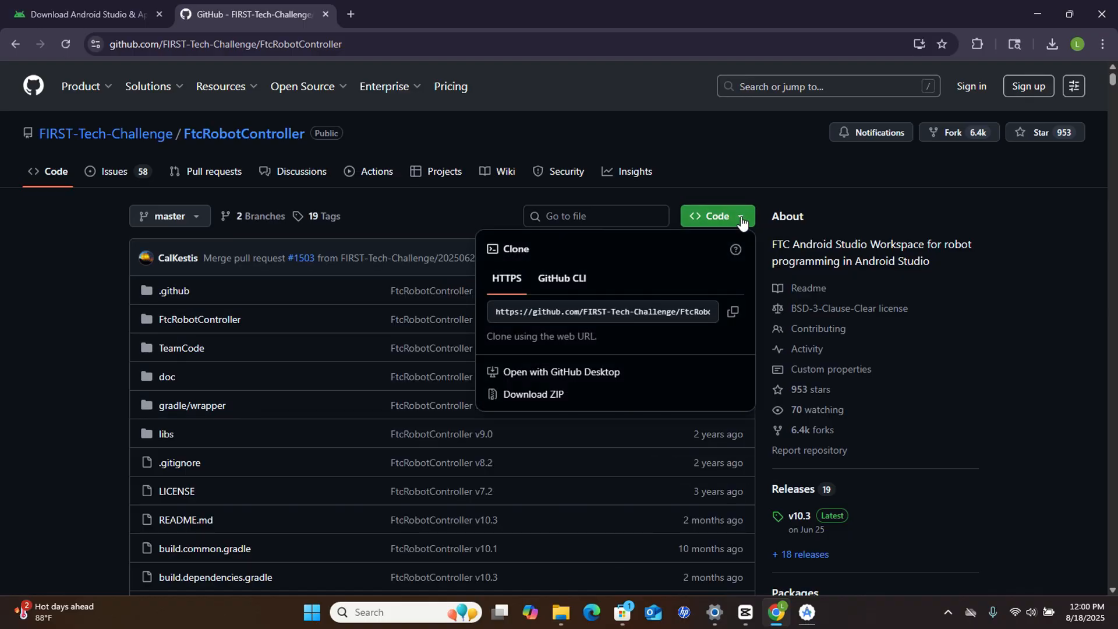
left_click(546, 396)
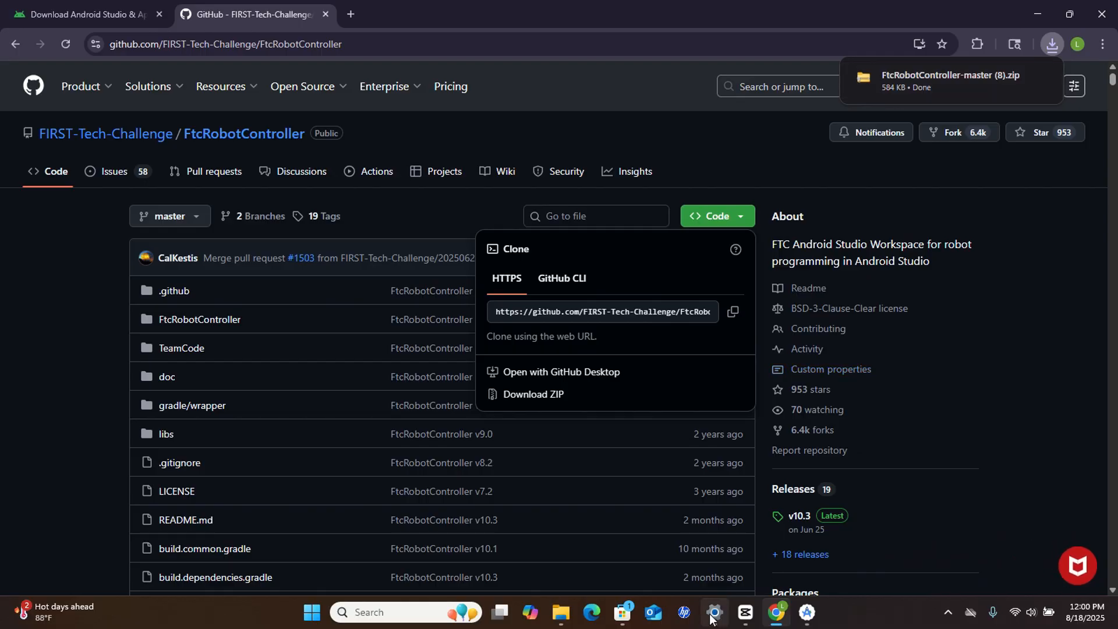
left_click(911, 83)
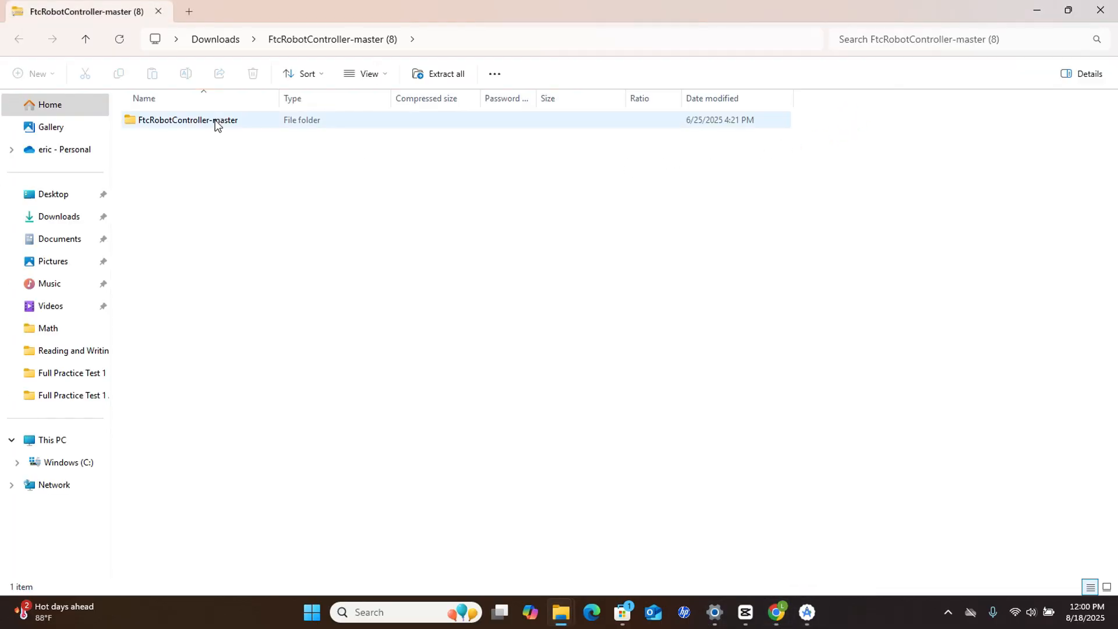
left_click(227, 121)
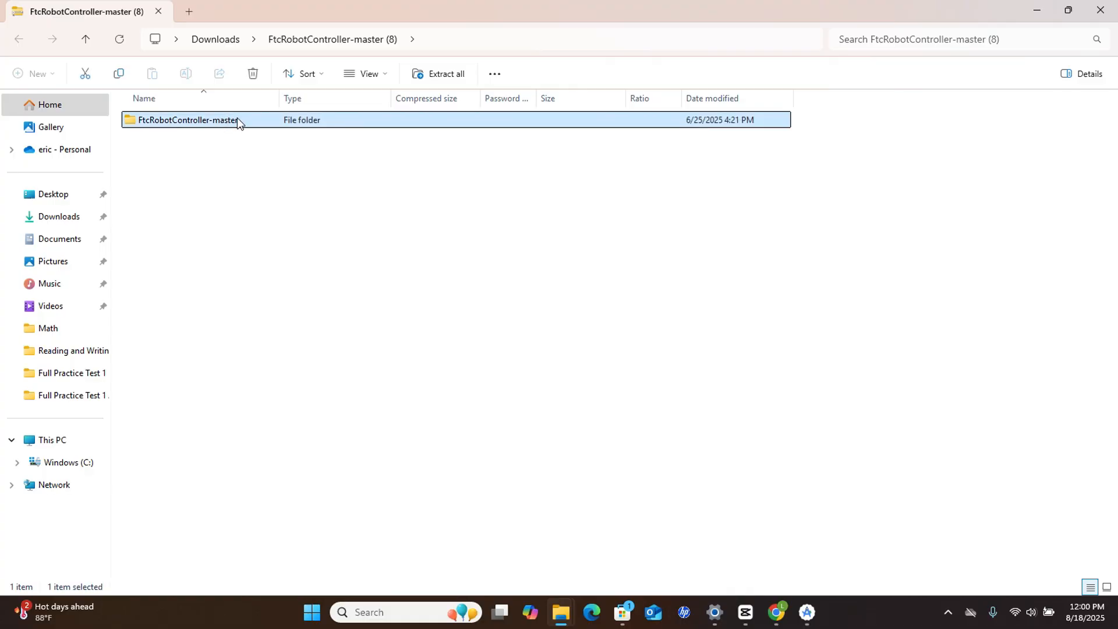
left_click(57, 216)
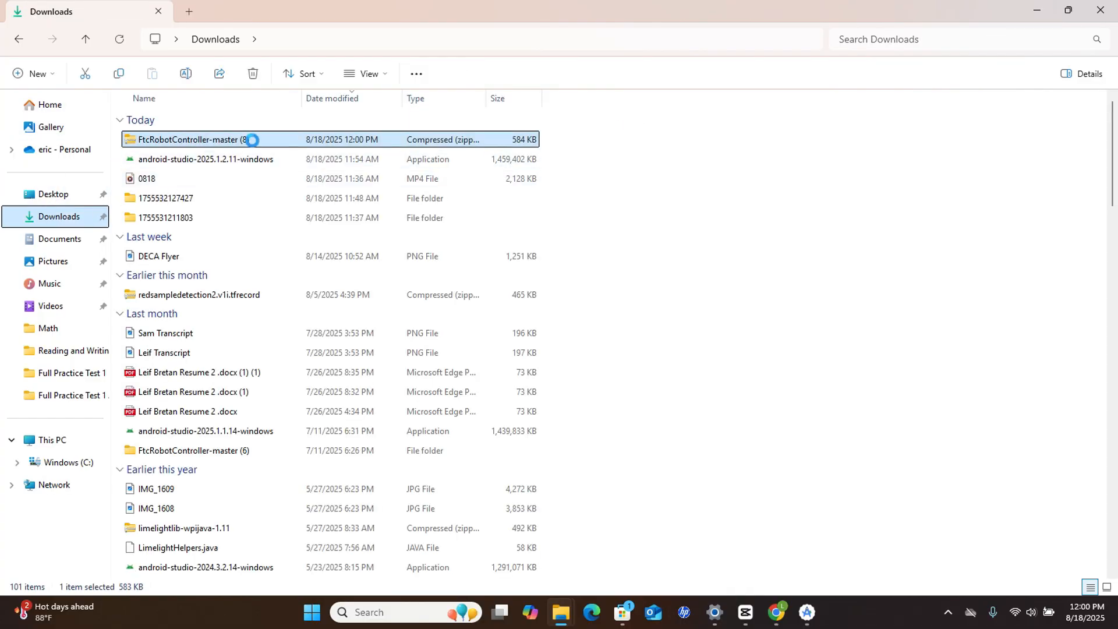
left_click(414, 145)
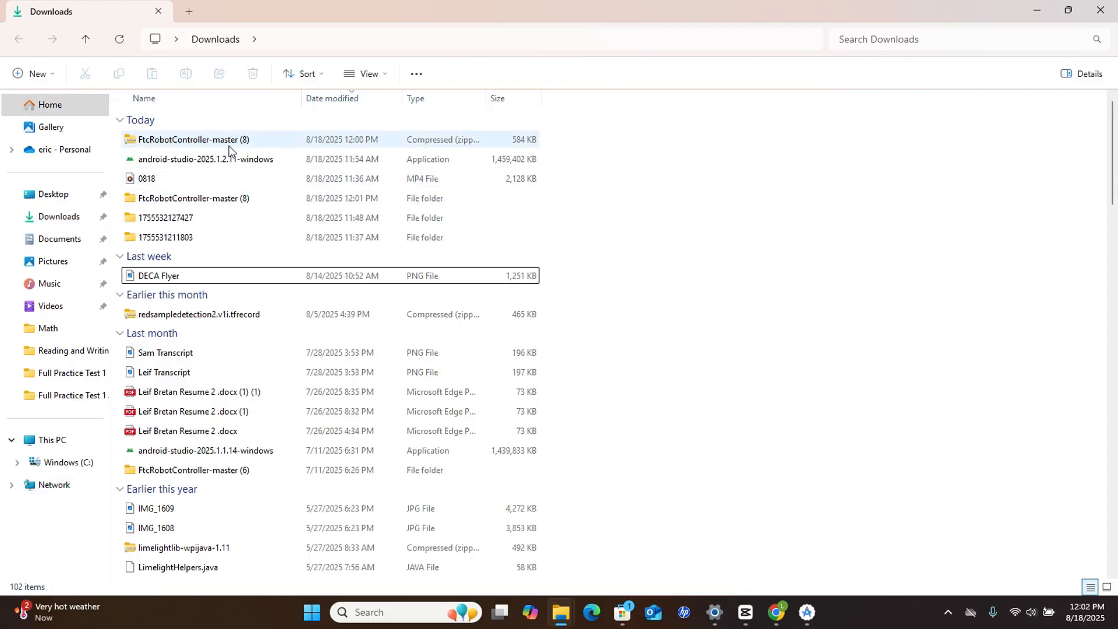
- Extract the FtcRobotController-master (8) archive directly into the Downloads folder
left_click(254, 138)
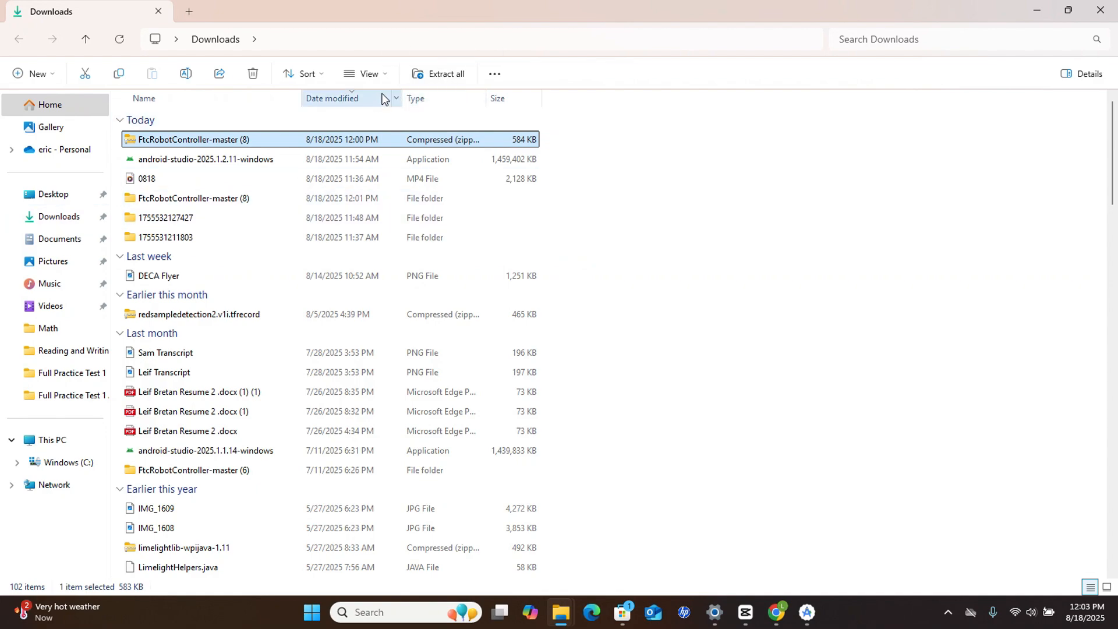
left_click(439, 72)
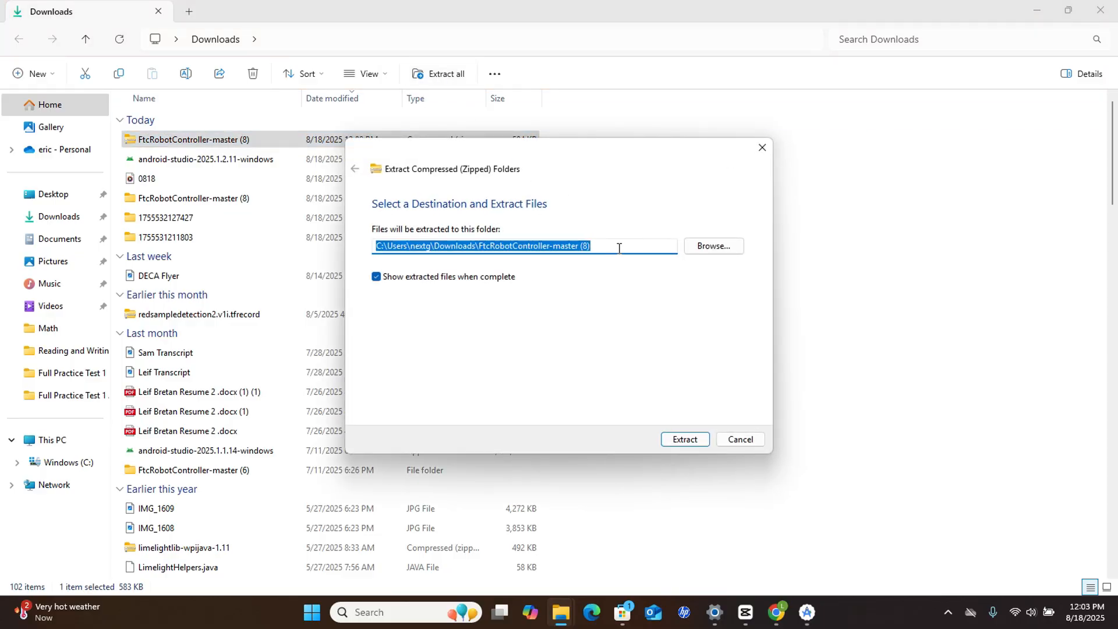
left_click(717, 249)
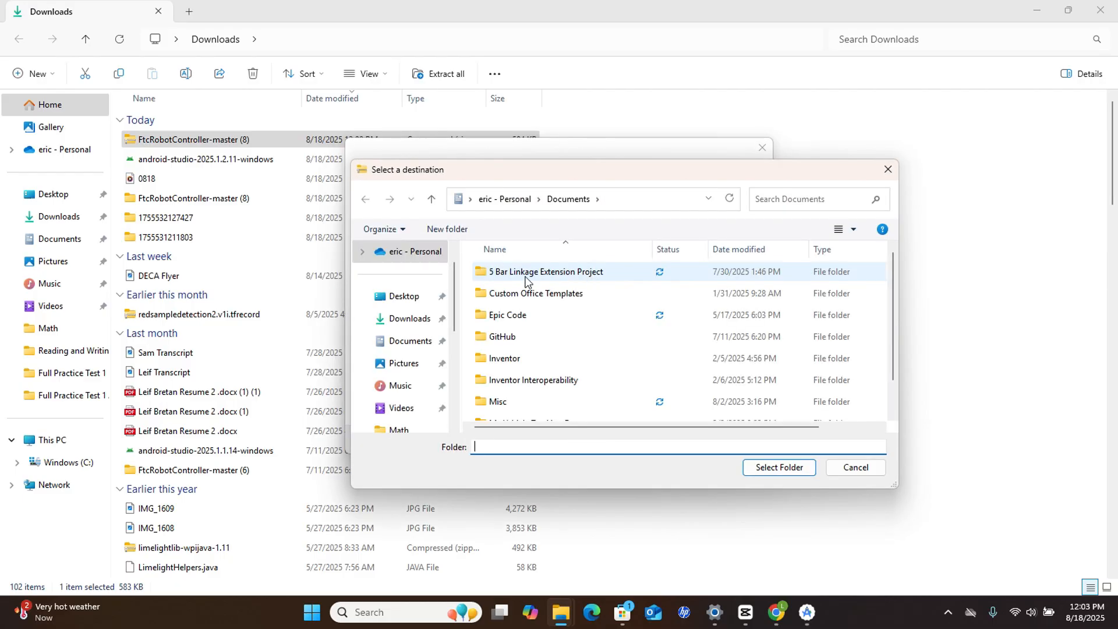
left_click(391, 327)
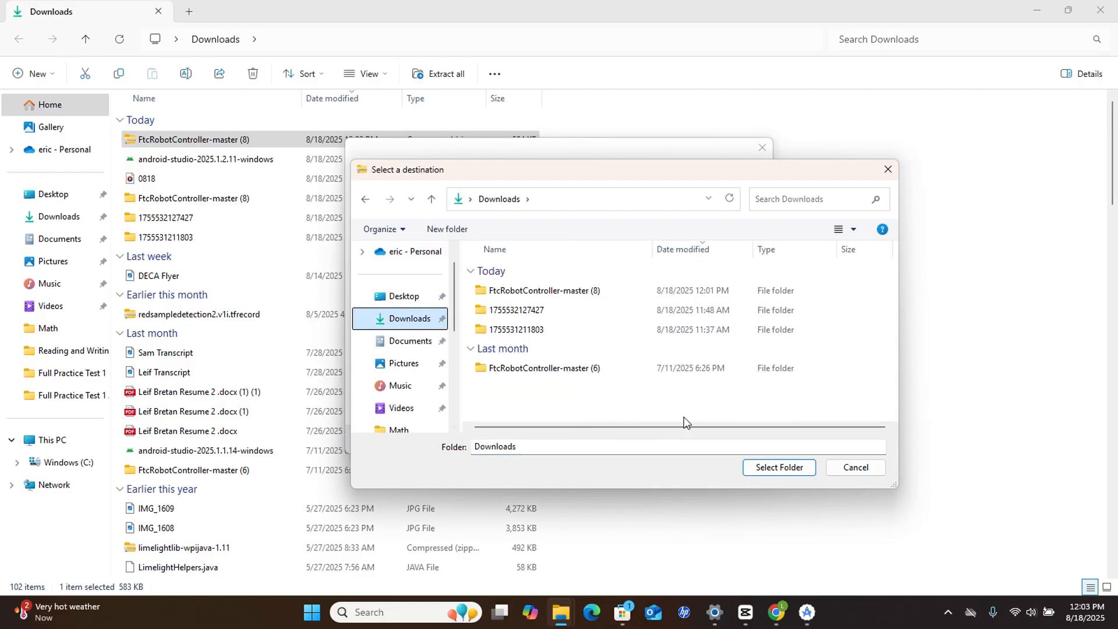
left_click(783, 469)
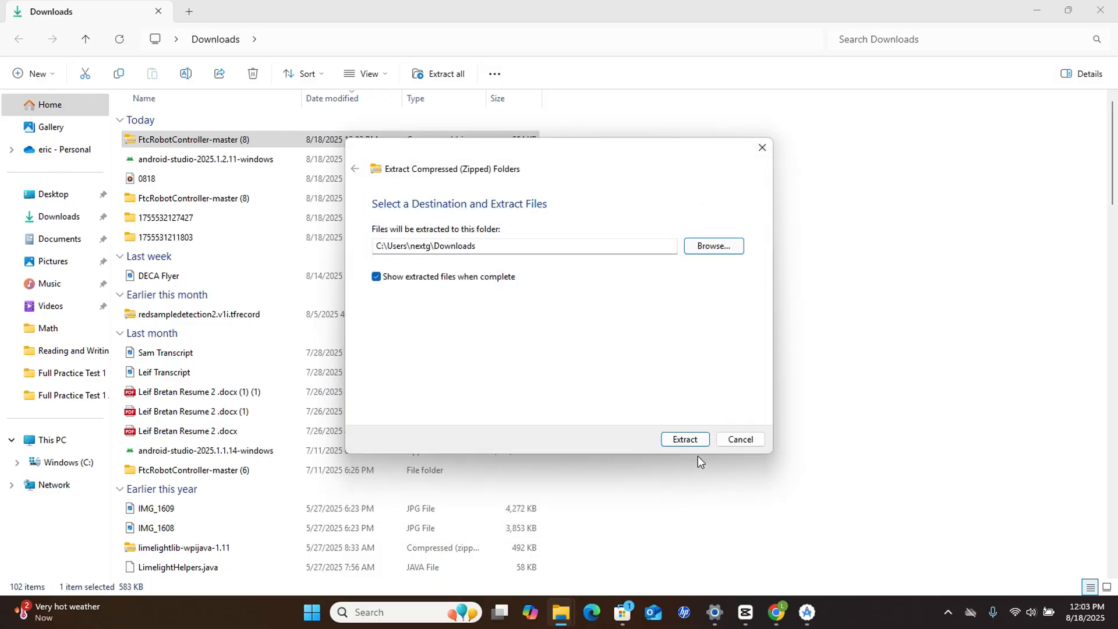
left_click(690, 442)
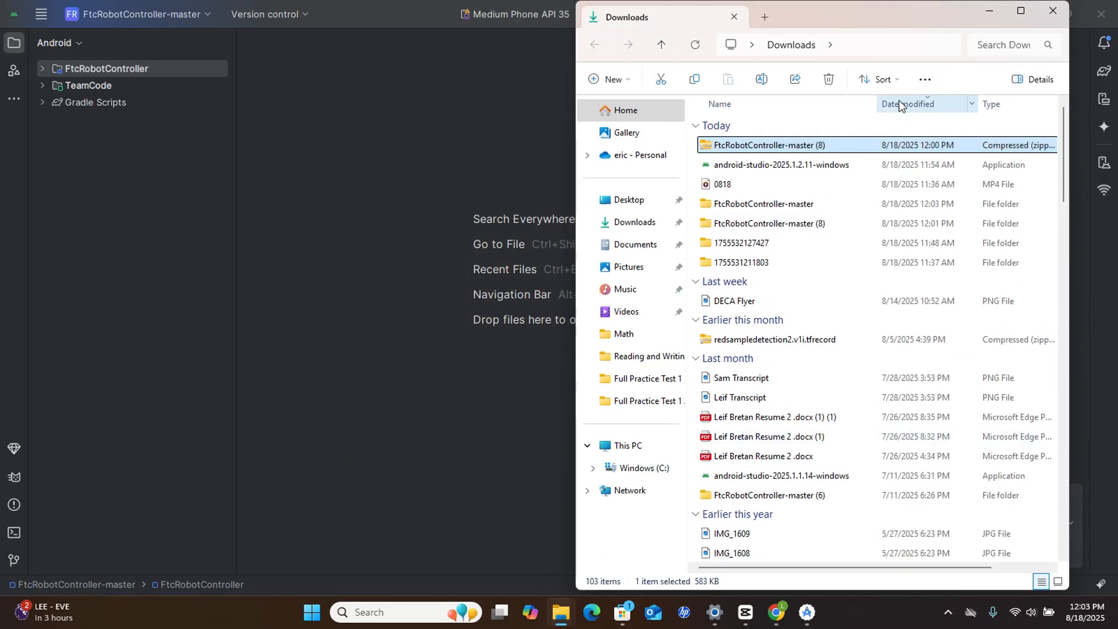
- Locate the extracted FtcRobotController-master folder in a maximized view of Downloads
left_click(1020, 11)
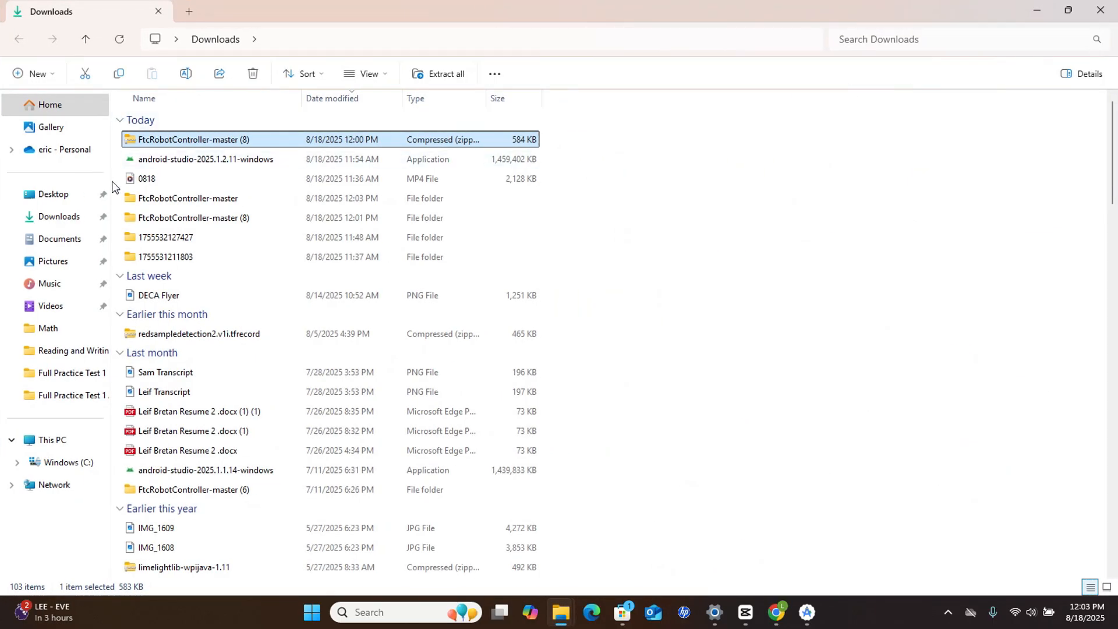
left_click(40, 217)
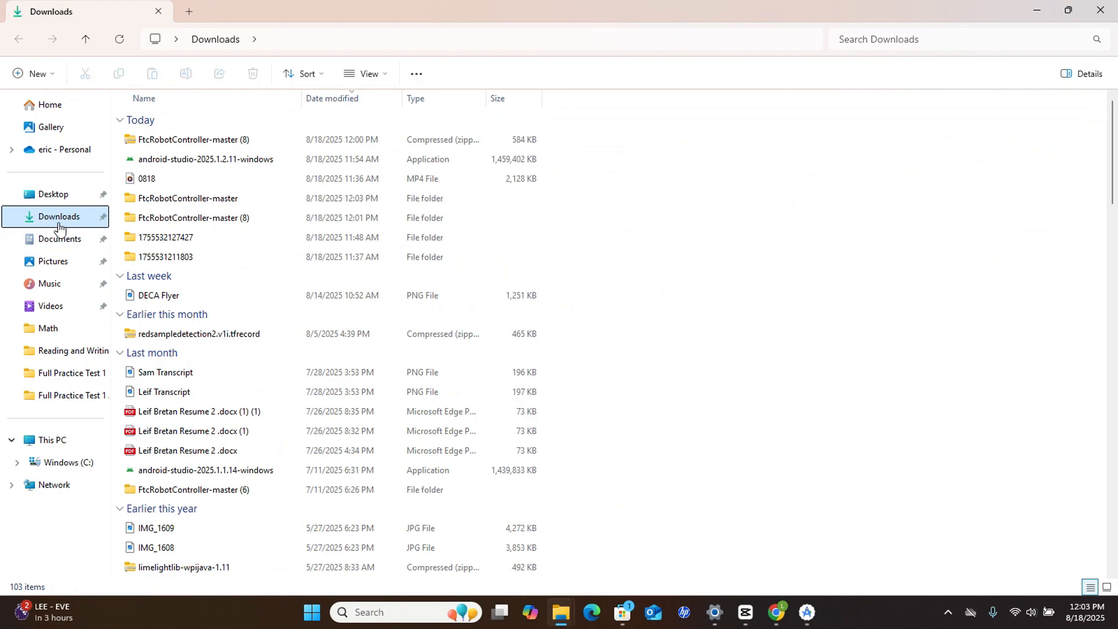
left_click(242, 199)
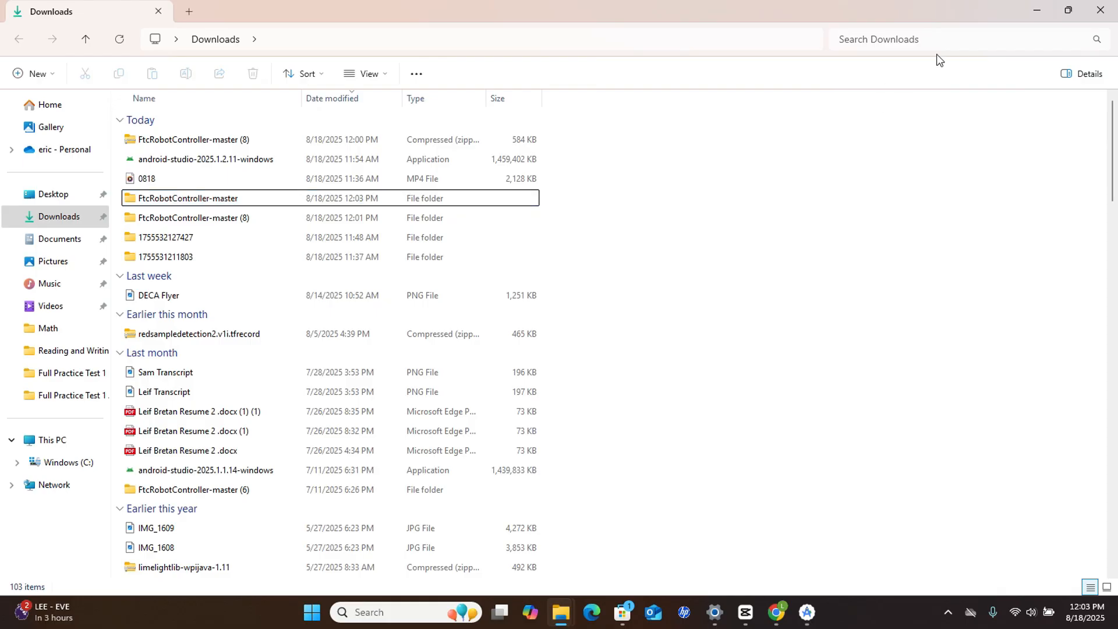
left_click(237, 201)
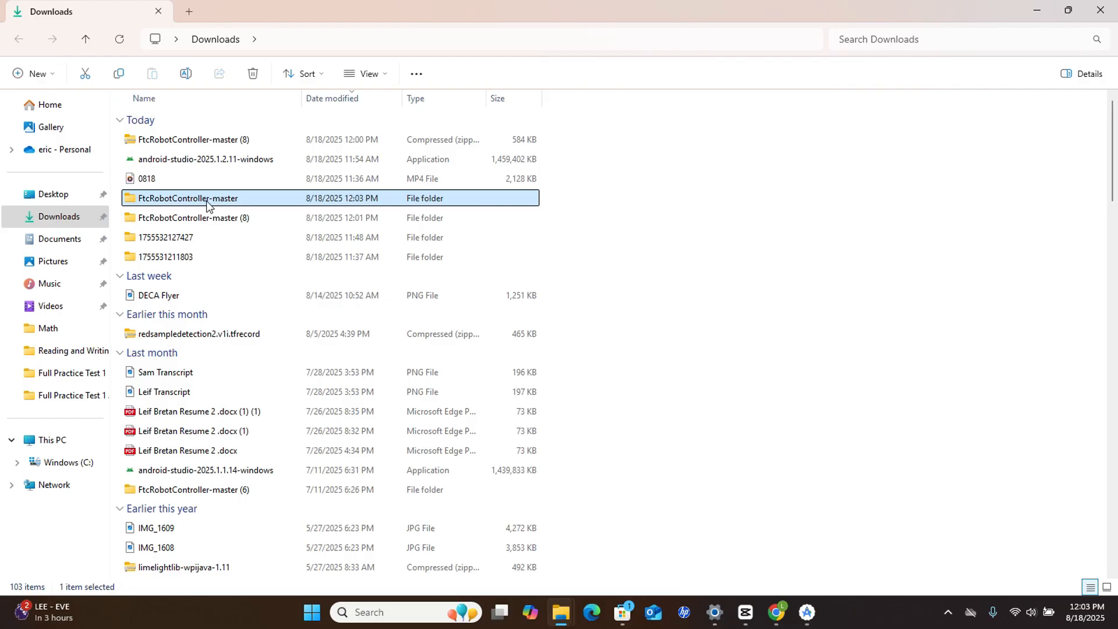
- Switch to Android Studio and open the FtcRobotController-master folder from Downloads as a project in a new, maximized window
left_click(1035, 1)
left_click(33, 9)
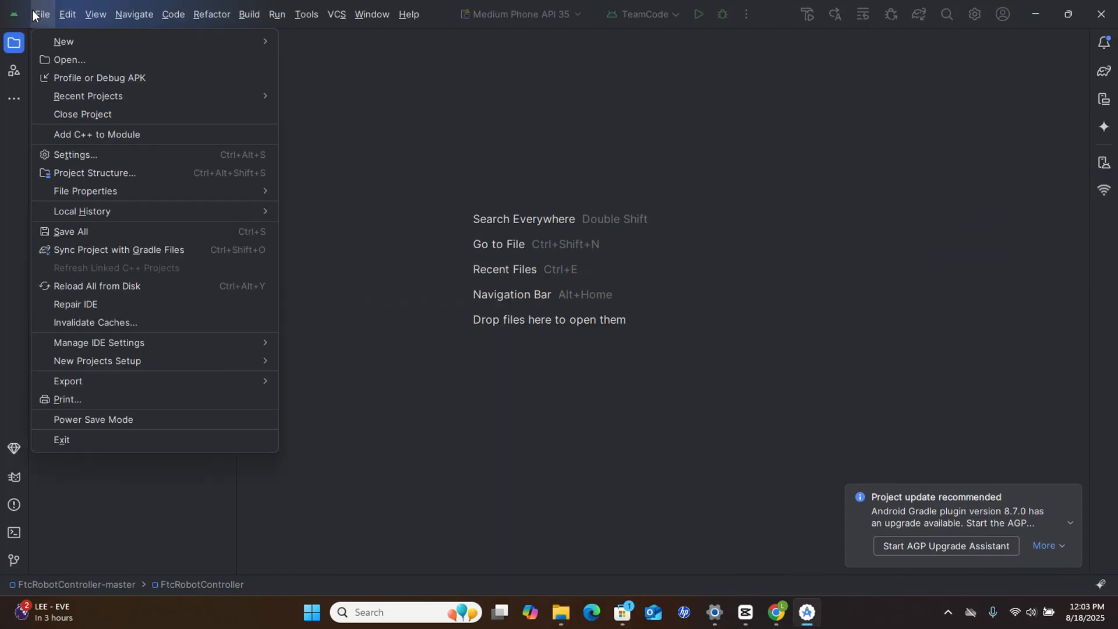
left_click(63, 58)
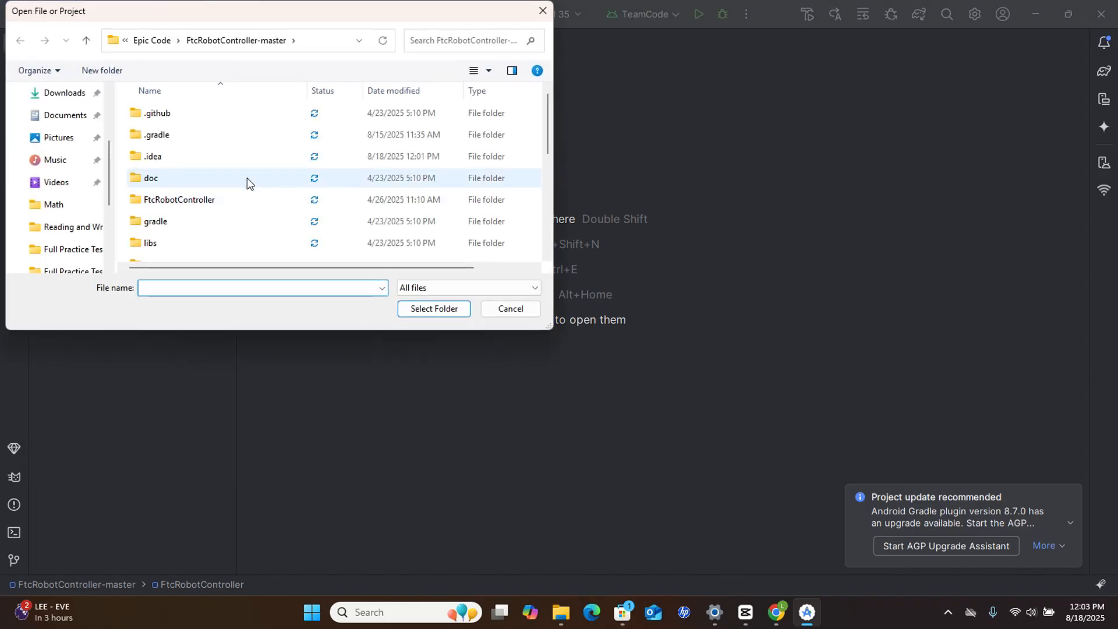
left_click(58, 94)
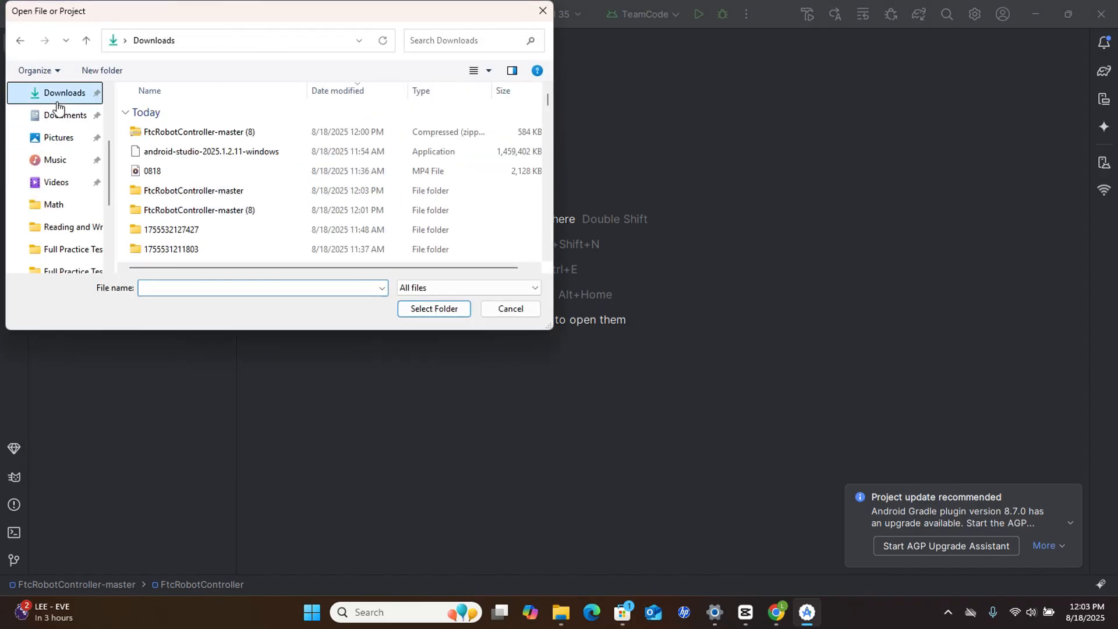
left_click(213, 194)
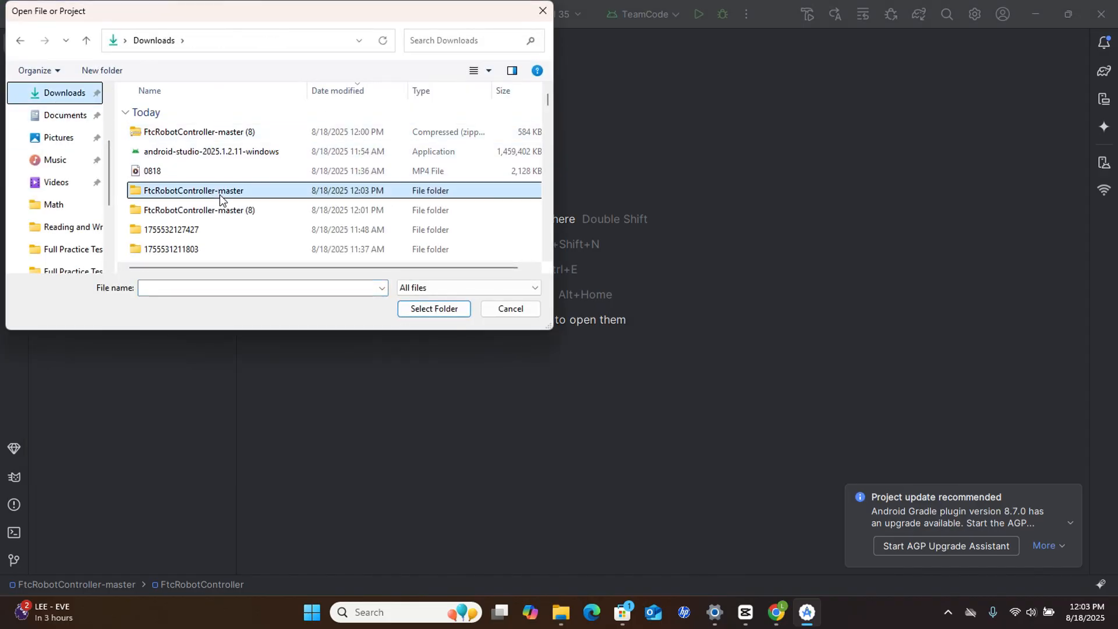
left_click(431, 310)
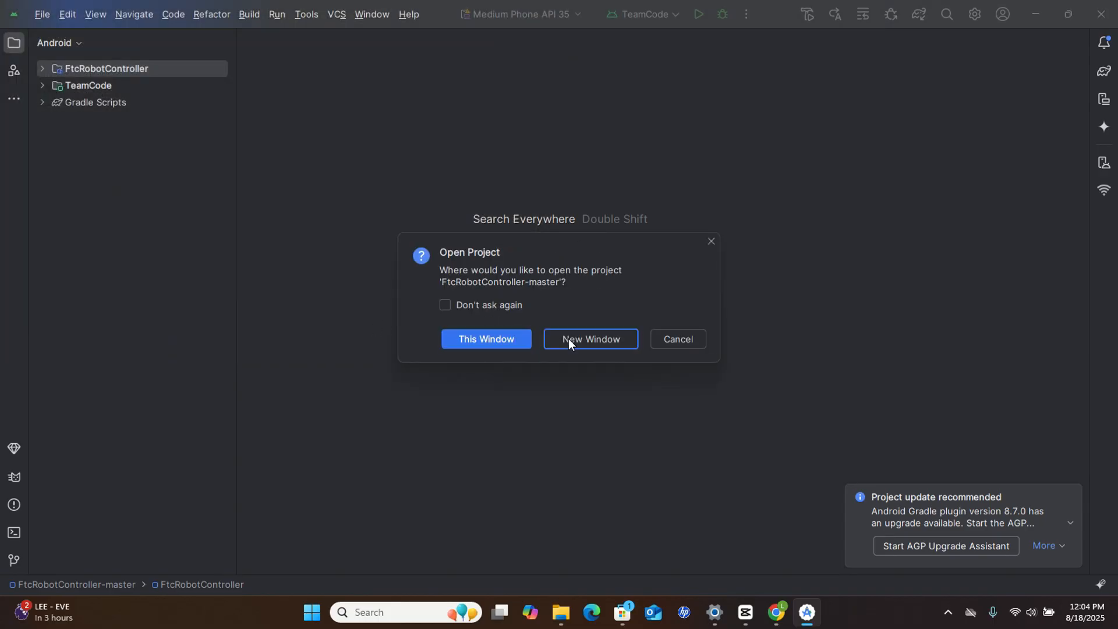
left_click(568, 338)
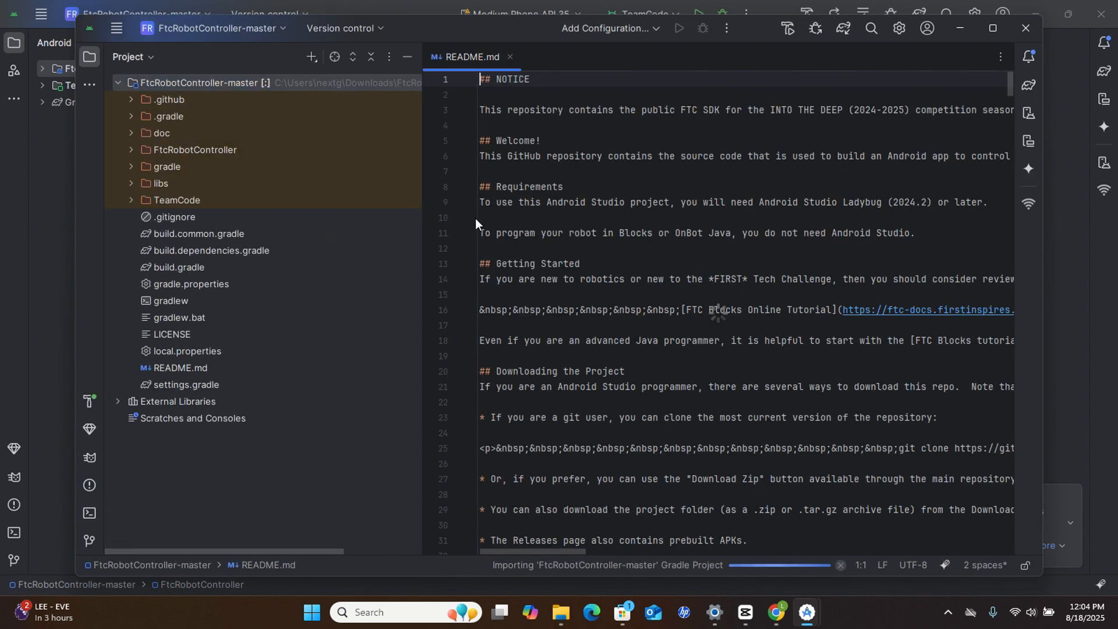
left_click(993, 28)
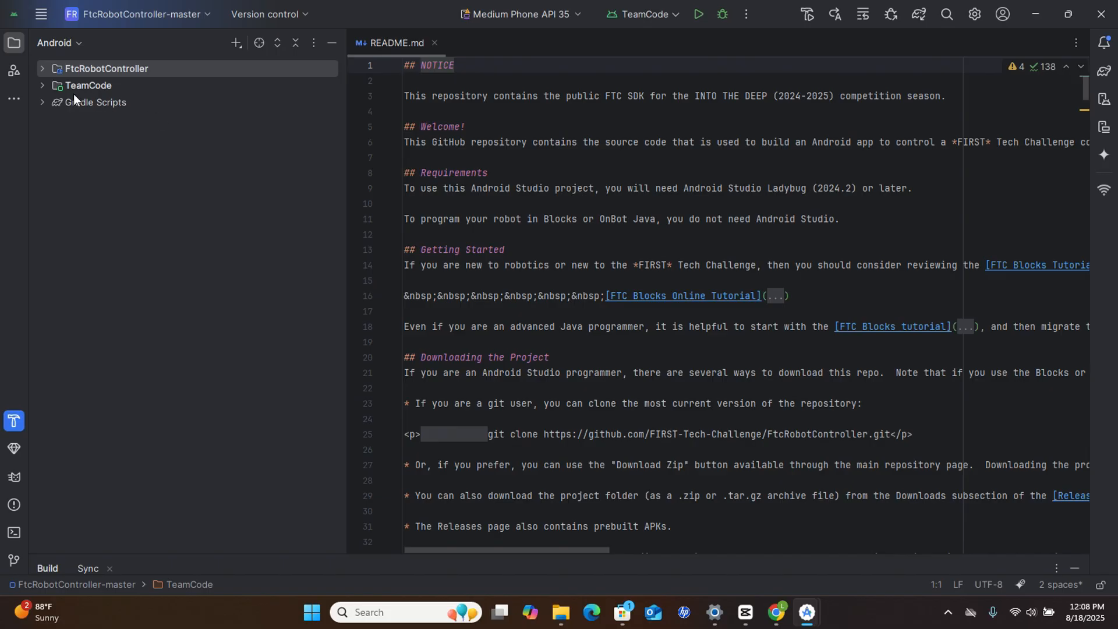
- Create a Java class named Test in the org.firstinspires.ftc.teamcode package of the TeamCode module
left_click(42, 86)
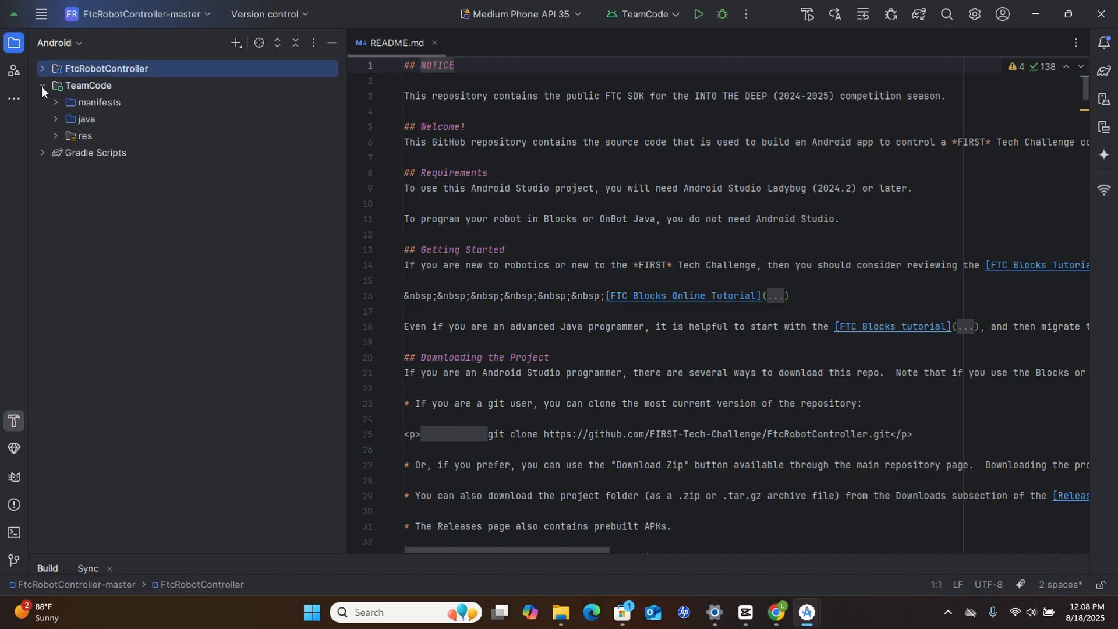
left_click(55, 119)
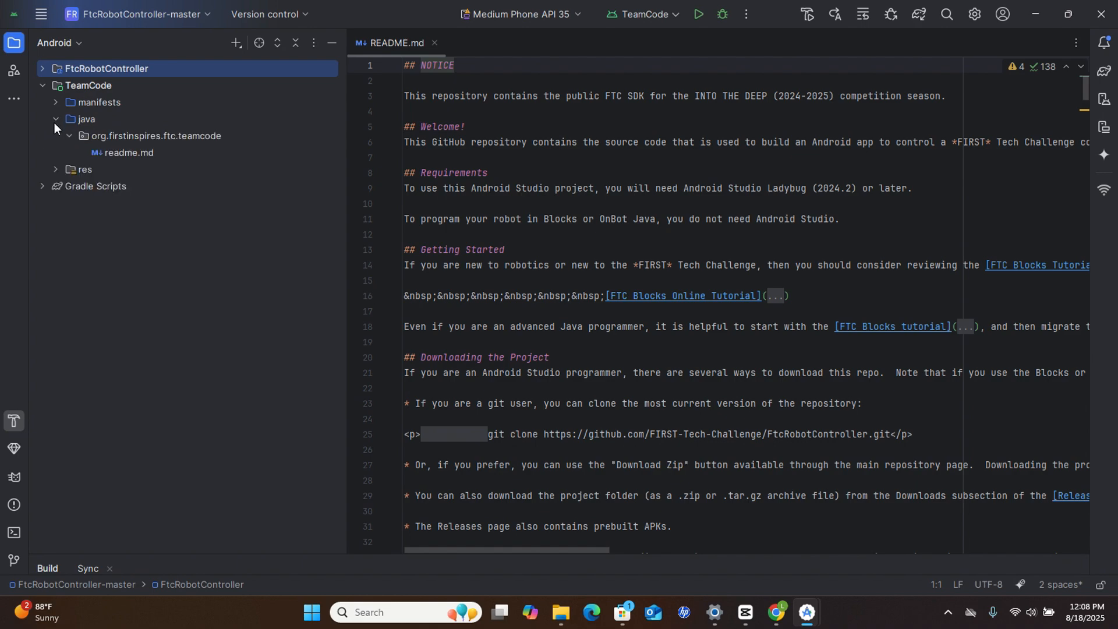
left_click(100, 136)
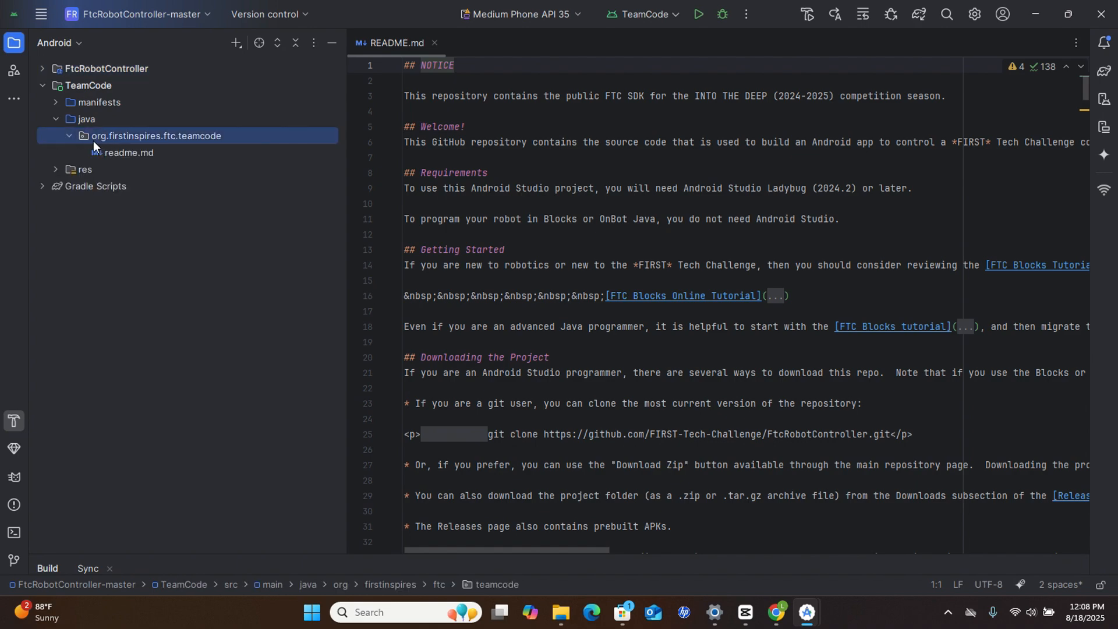
right_click(151, 131)
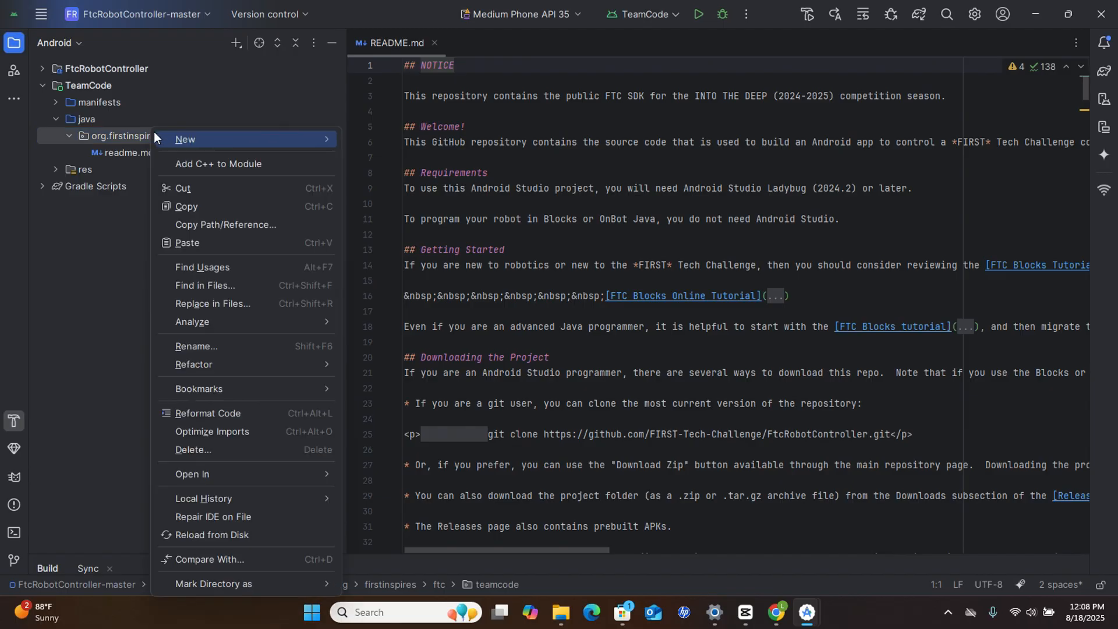
mouse_move(184, 139)
left_click(370, 140)
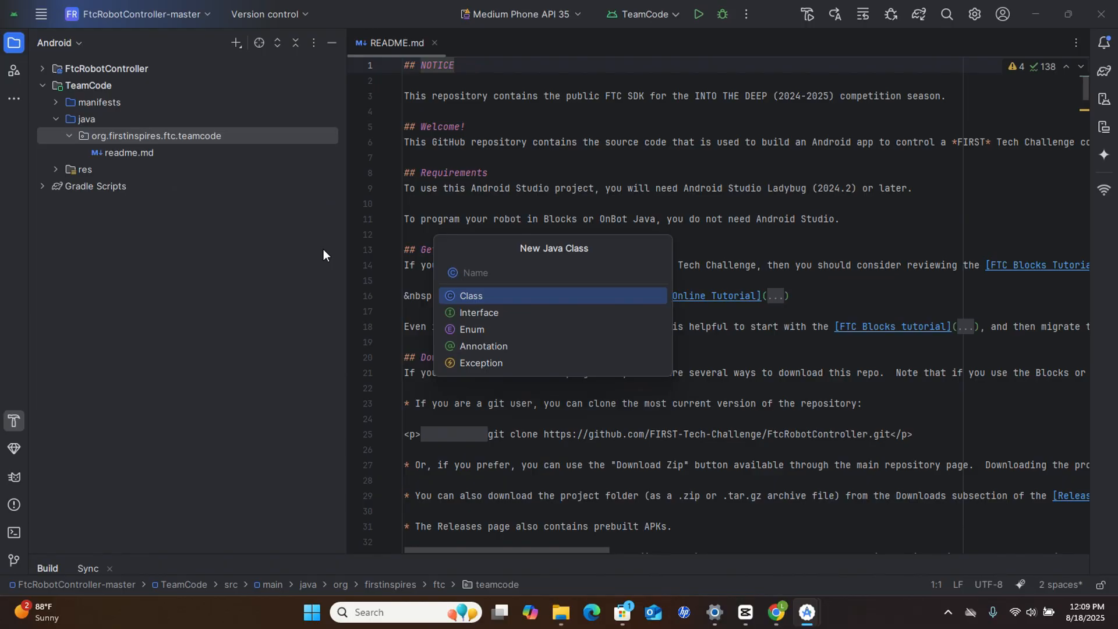
type("Test")
key("Return")
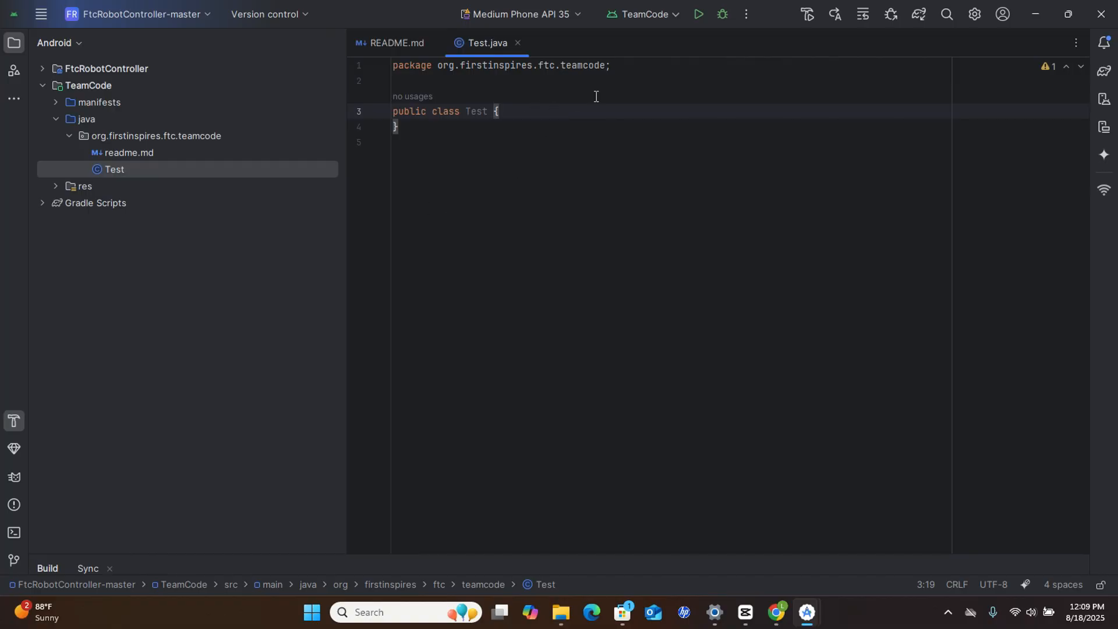
left_click_drag(629, 67, 360, 54)
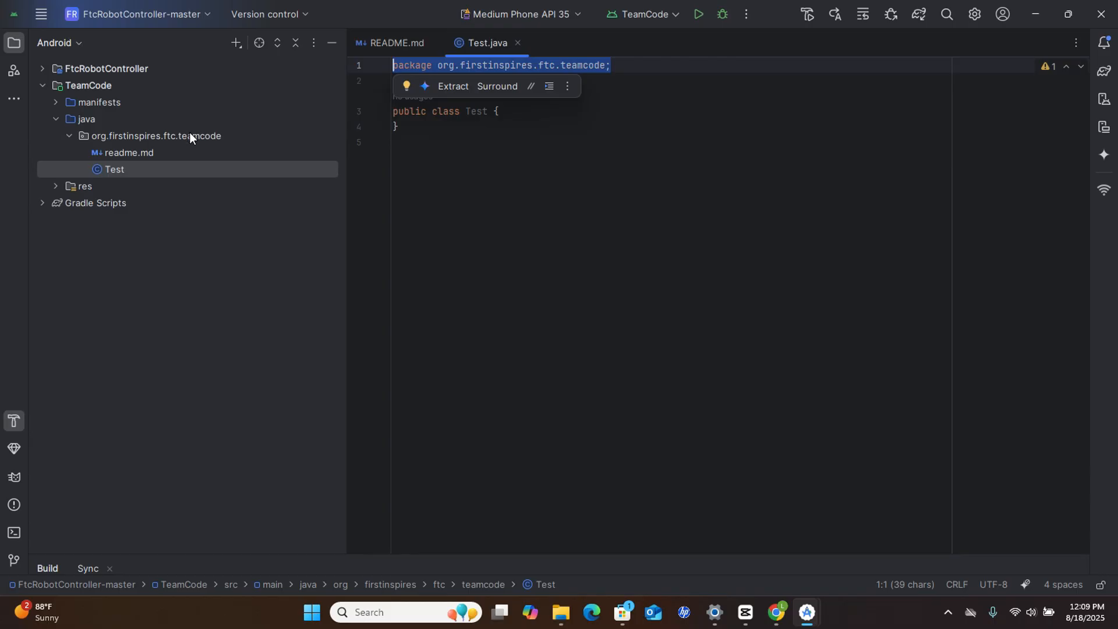
double_click(165, 135)
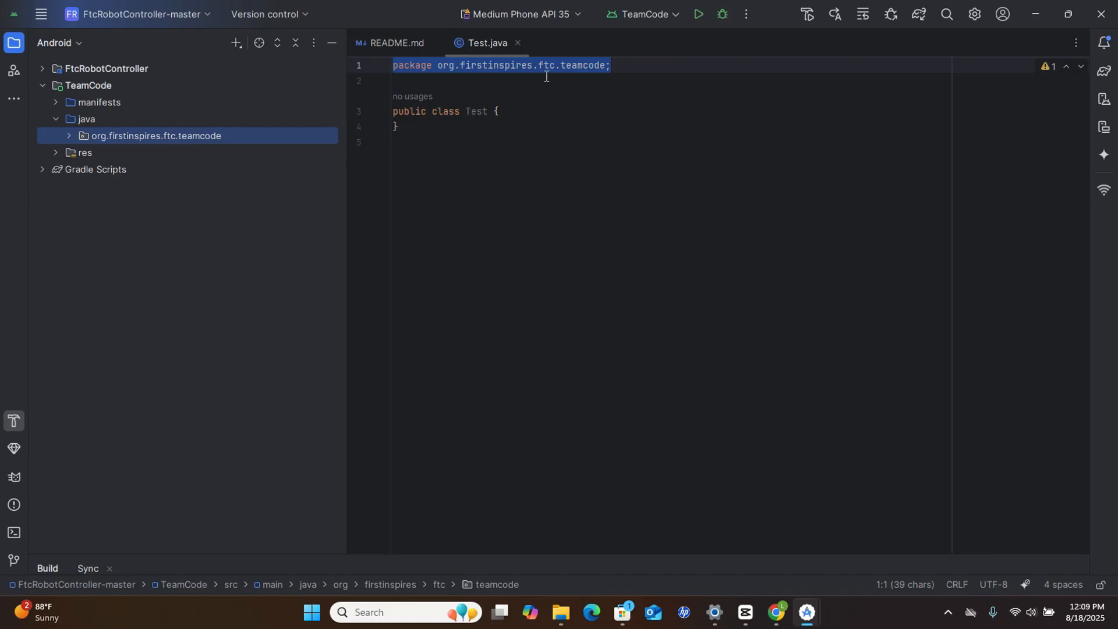
left_click(629, 69)
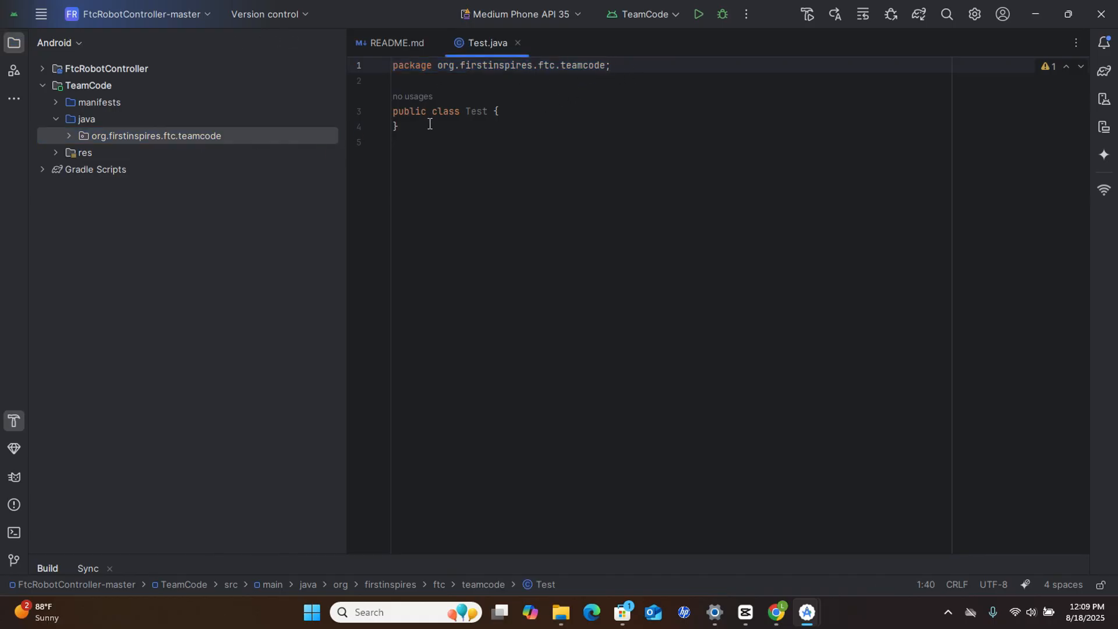
left_click(410, 112)
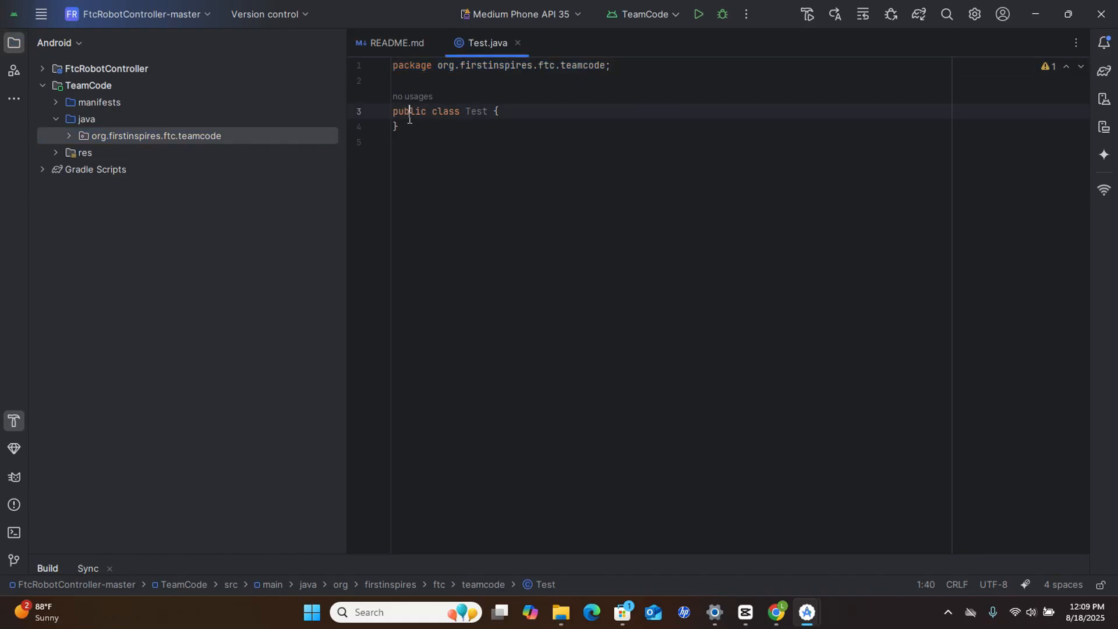
left_click(450, 115)
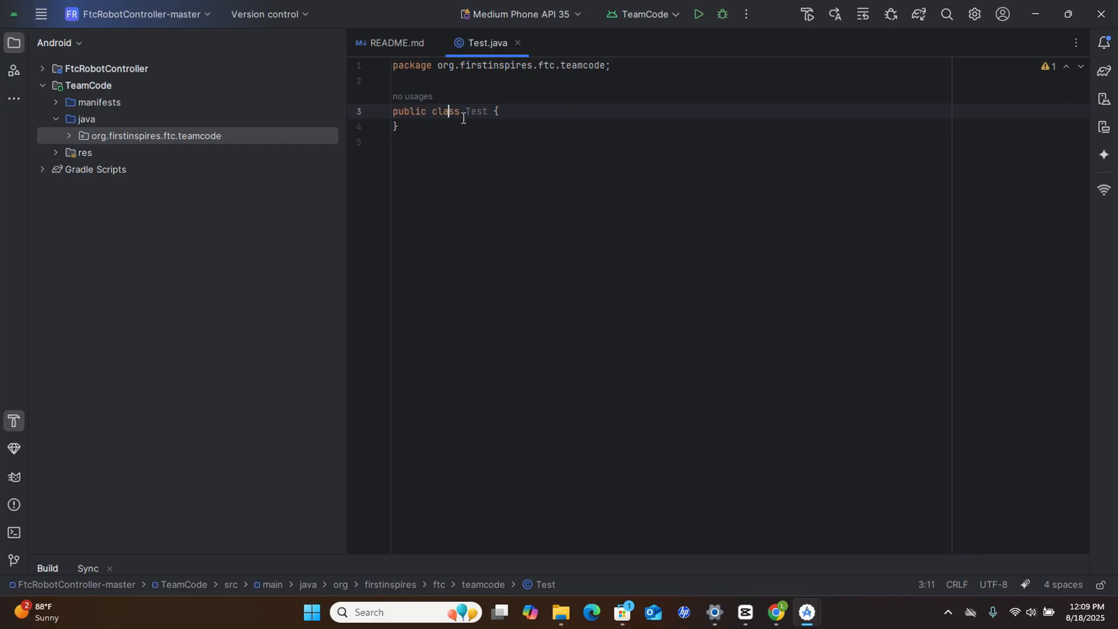
- Insert an empty line inside the Test class body, directly after its opening brace
left_click(509, 112)
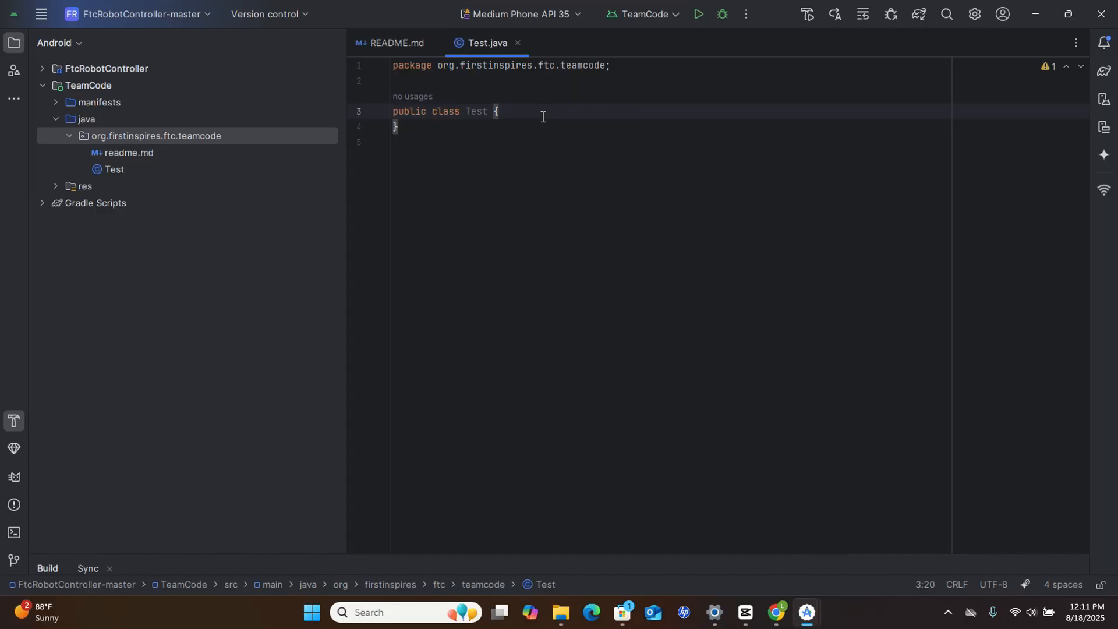
key("Return")
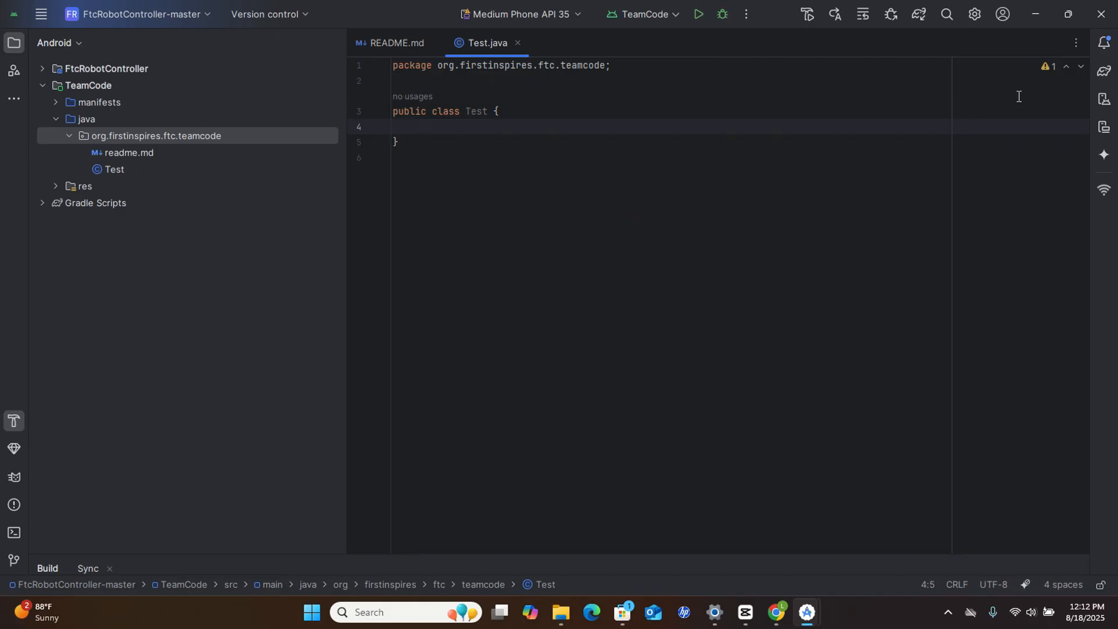
left_click(1034, 15)
left_click(1035, 14)
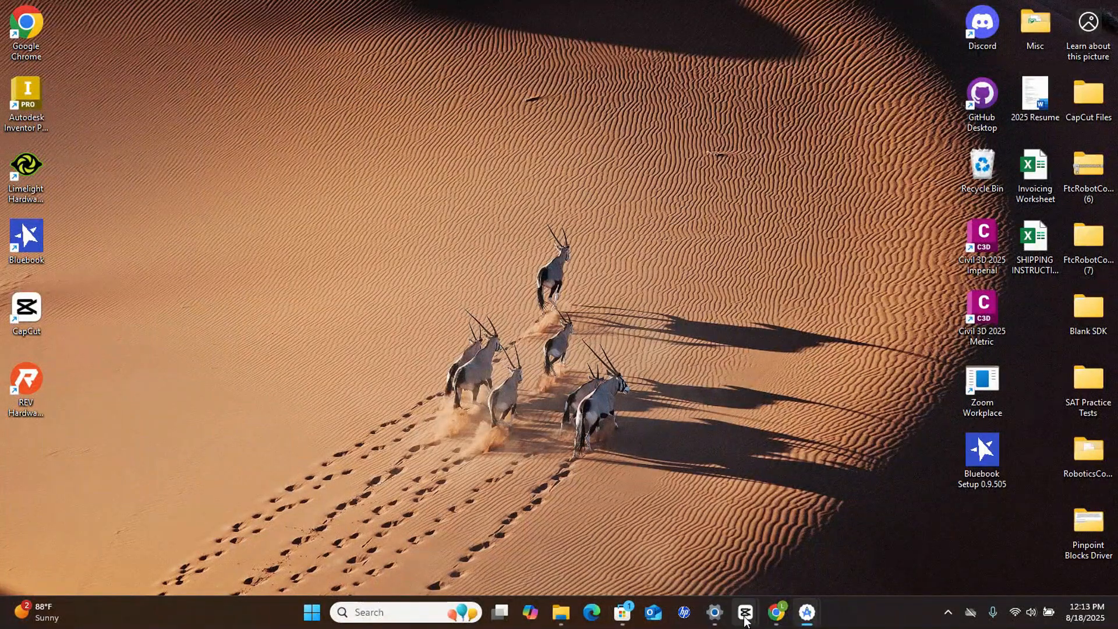
mouse_move(746, 621)
left_click(790, 553)
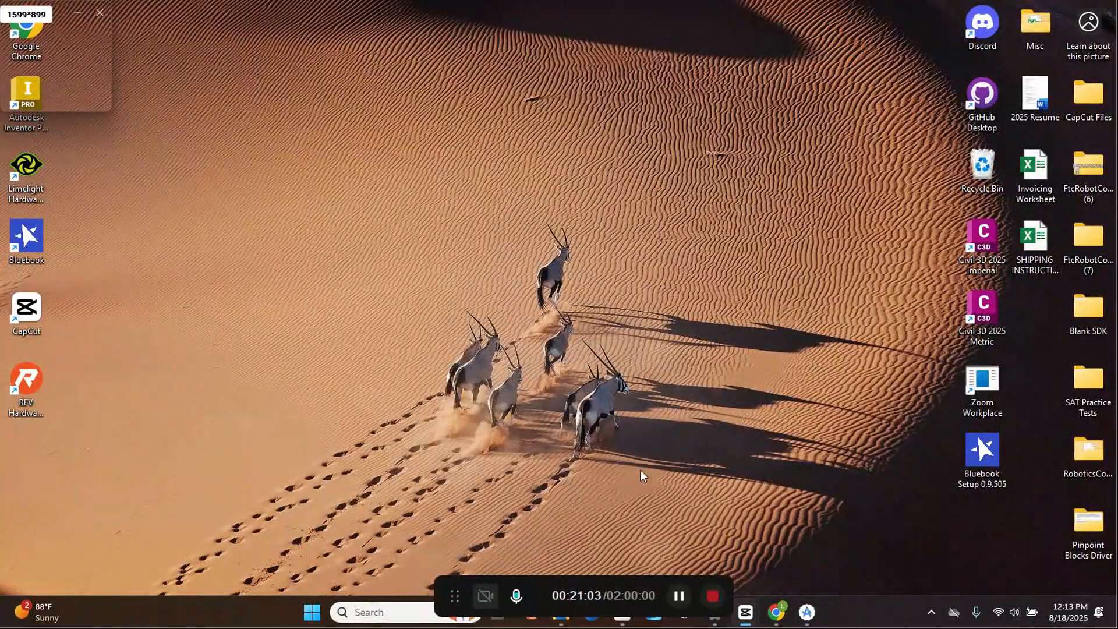